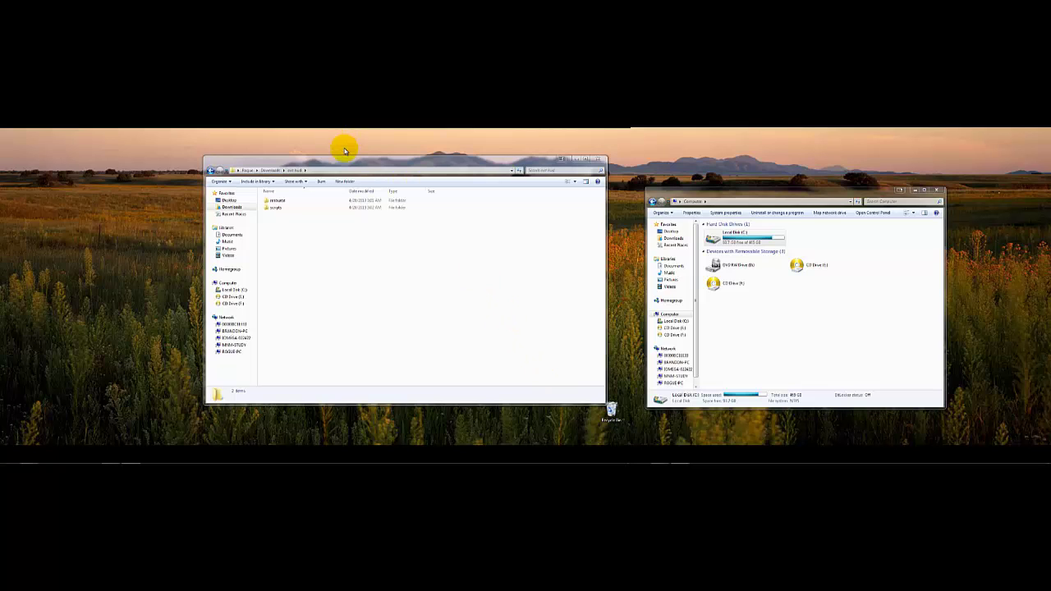
# - Browse the C: drive to the SteamApps folder inside Program Files (x86)\Steam
pyautogui.moveTo(359, 163); pyautogui.dragTo(274, 171)
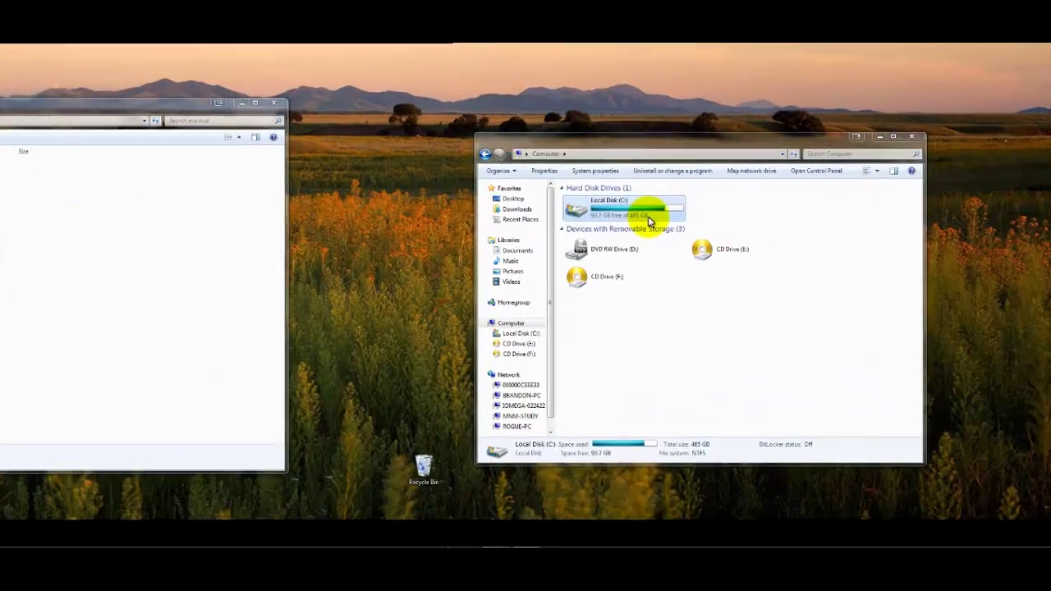
pyautogui.doubleClick(649, 220)
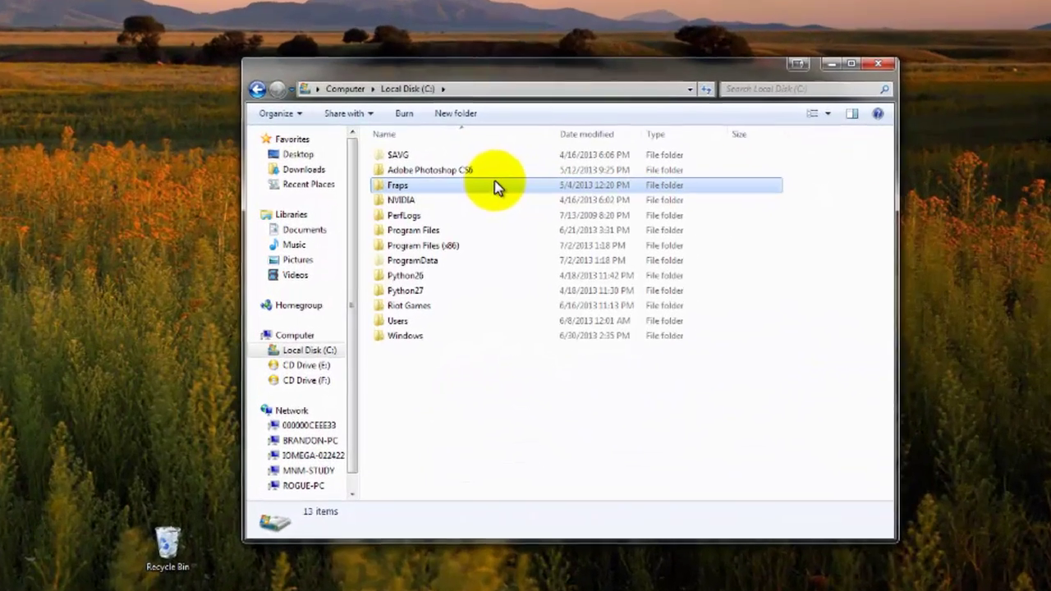
pyautogui.click(493, 183)
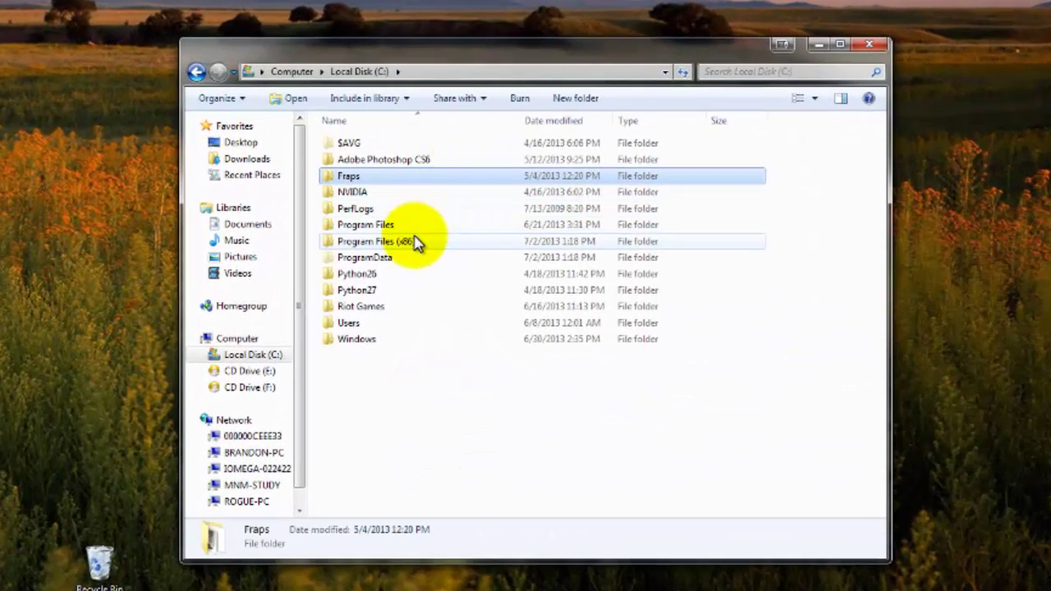
pyautogui.doubleClick(415, 241)
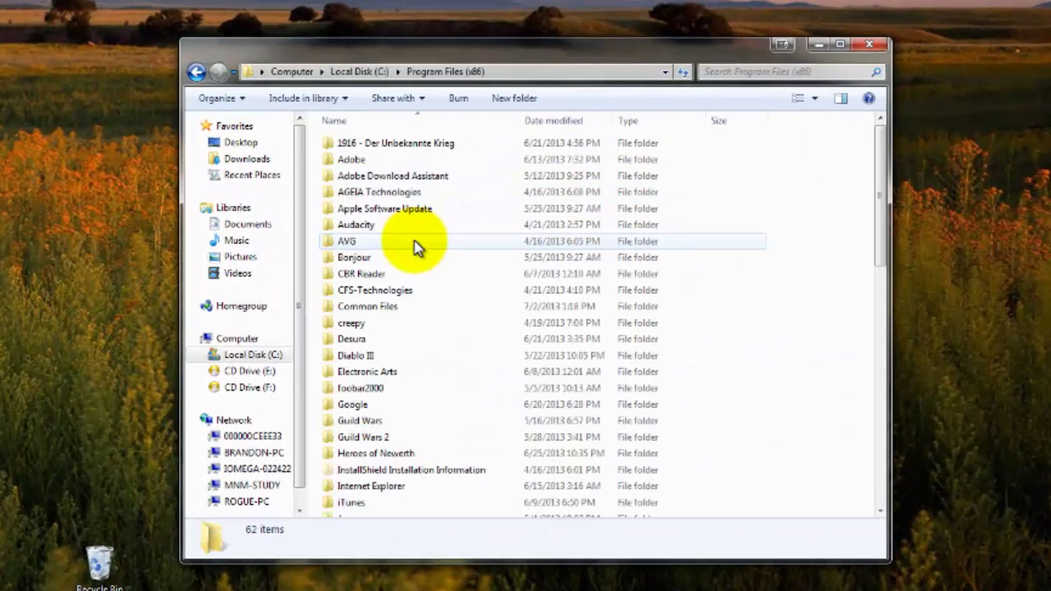
pyautogui.scroll(-8, 414, 247)
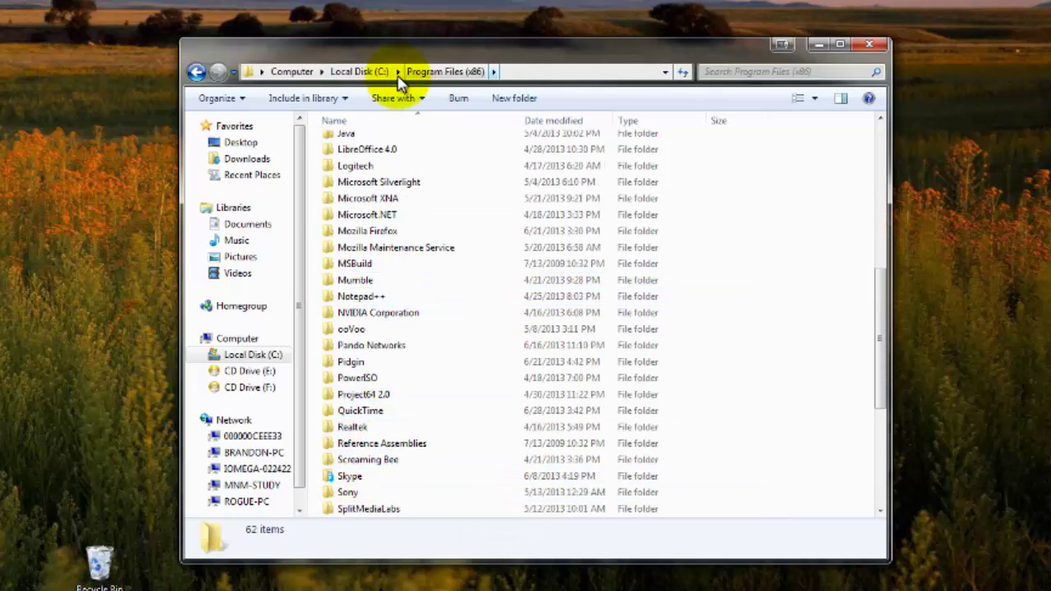
pyautogui.scroll(-5, 439, 226)
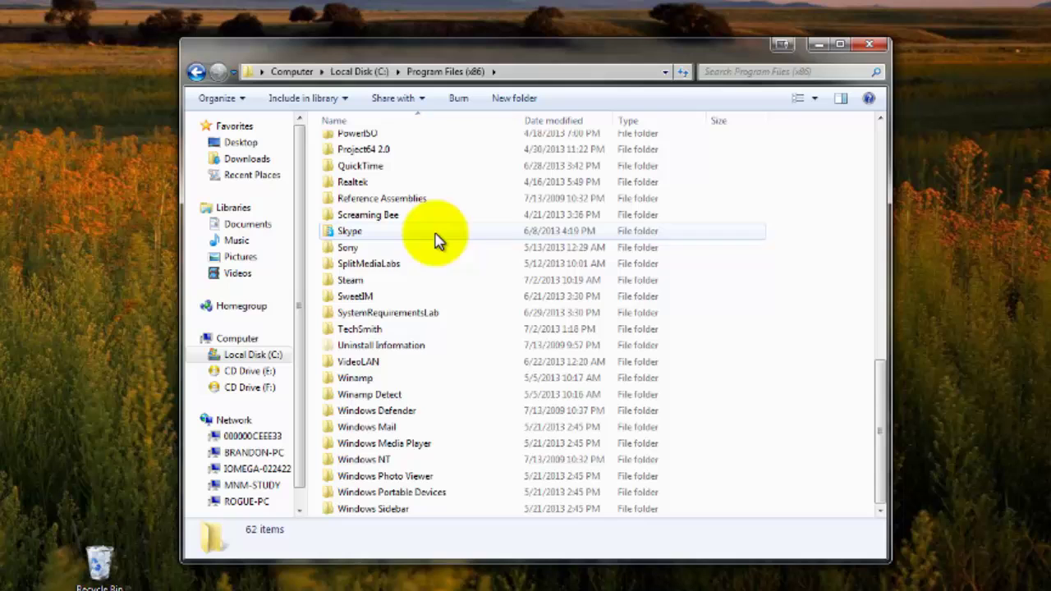
pyautogui.doubleClick(361, 280)
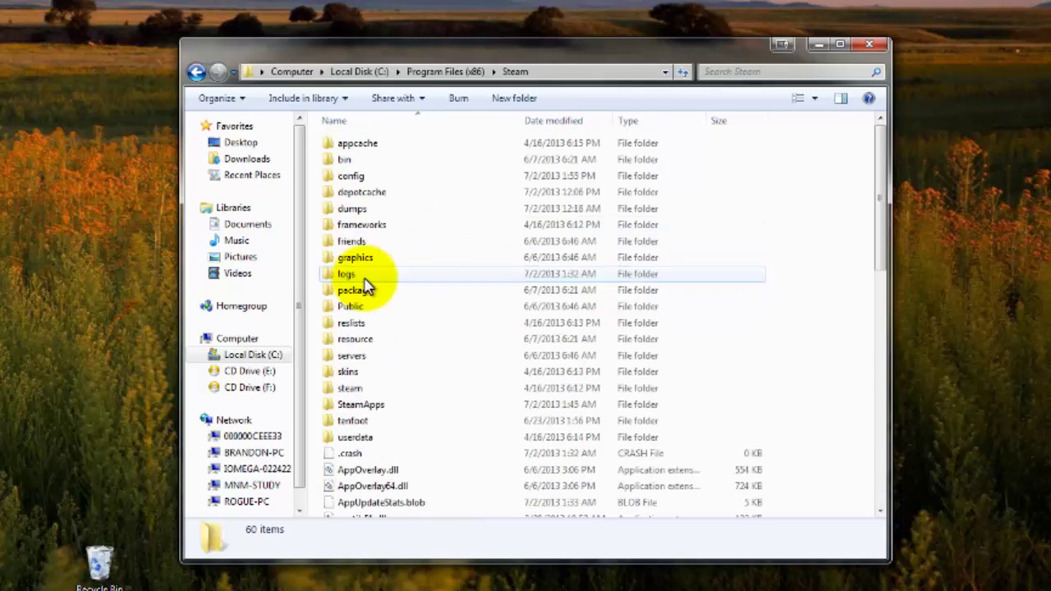
pyautogui.doubleClick(369, 403)
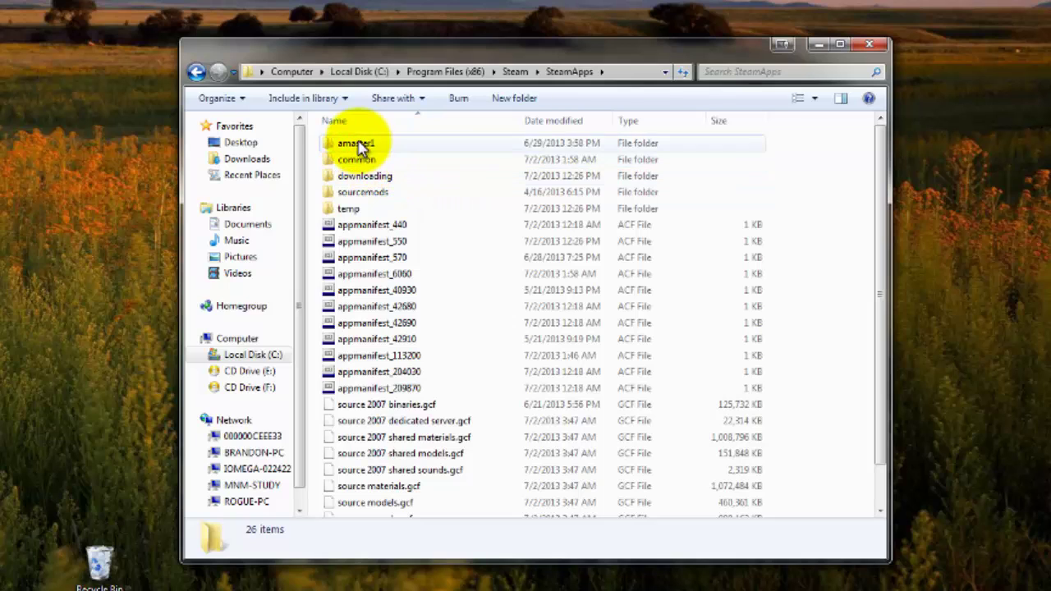
# - Check the contents of the account-named folder in SteamApps and return to SteamApps
pyautogui.doubleClick(356, 144)
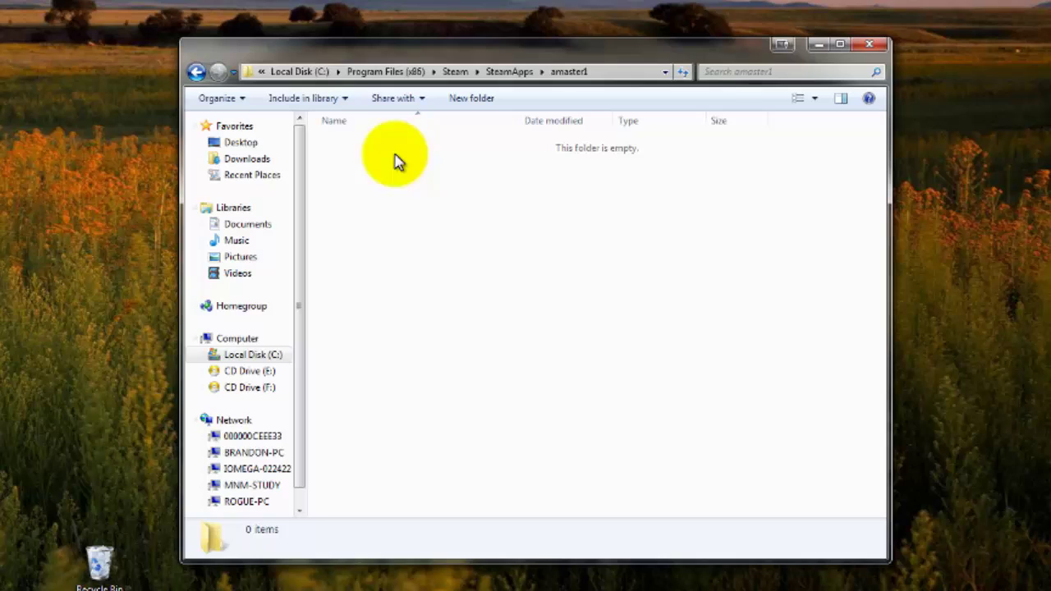
pyautogui.moveTo(361, 156); pyautogui.dragTo(462, 174)
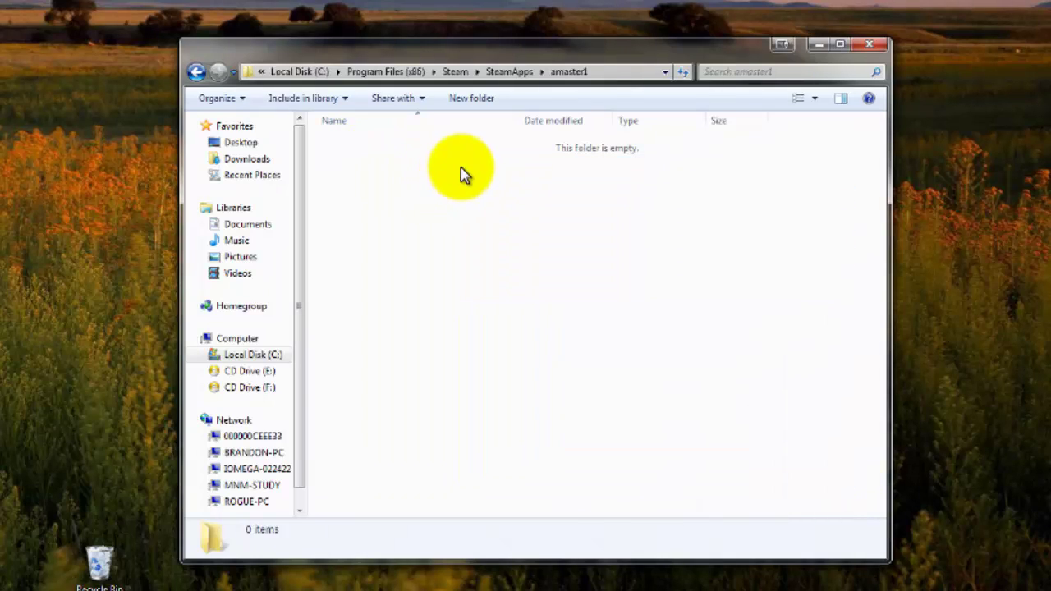
pyautogui.click(195, 73)
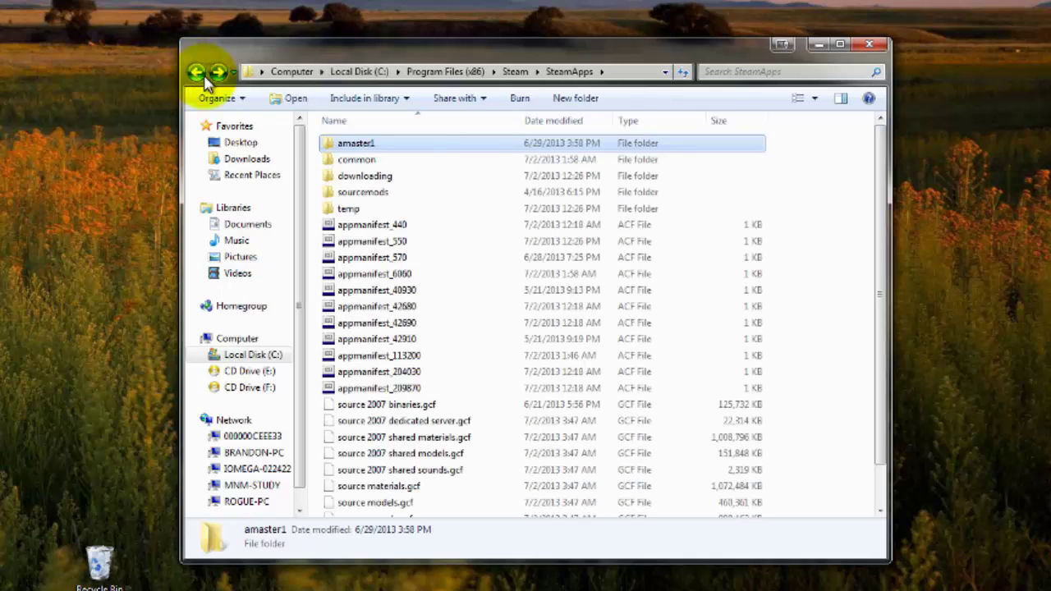
# - Open the custom folder of Team Fortress 2 at common\Team Fortress 2\tf\custom
pyautogui.doubleClick(362, 160)
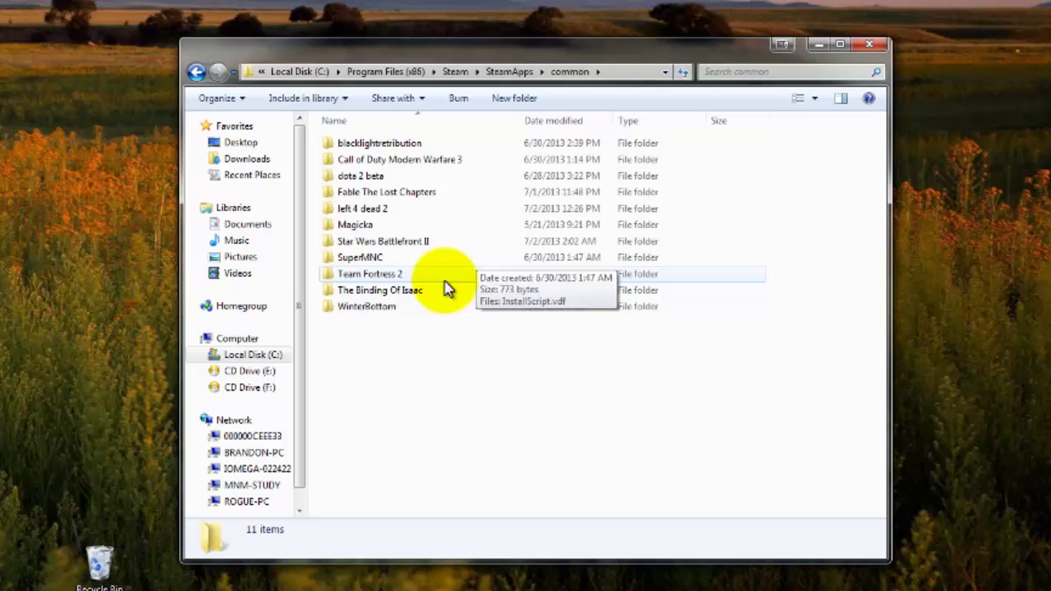
pyautogui.moveTo(468, 345); pyautogui.dragTo(404, 278)
pyautogui.doubleClick(404, 277)
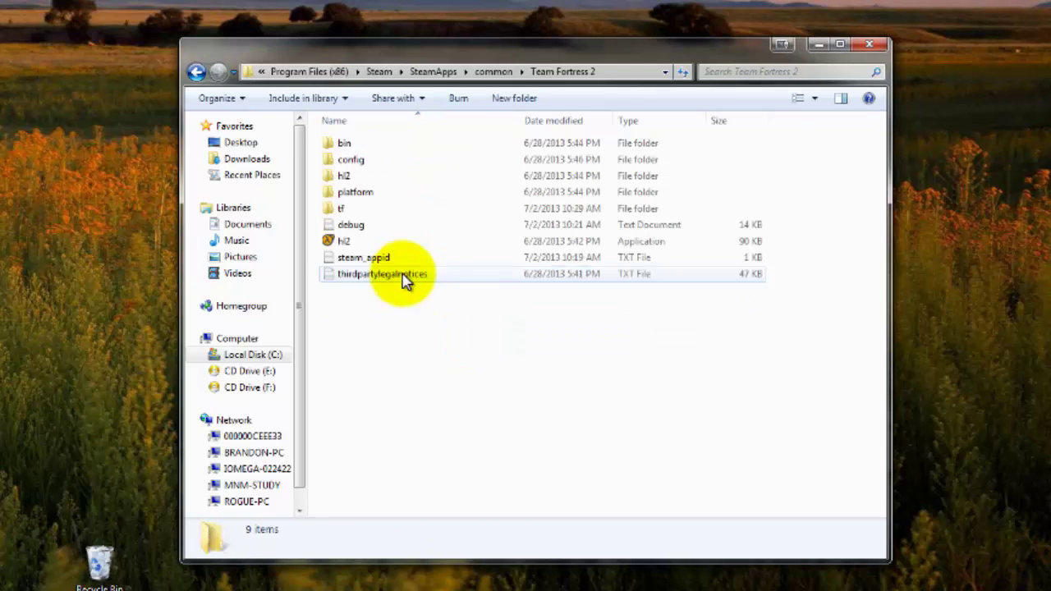
pyautogui.doubleClick(382, 210)
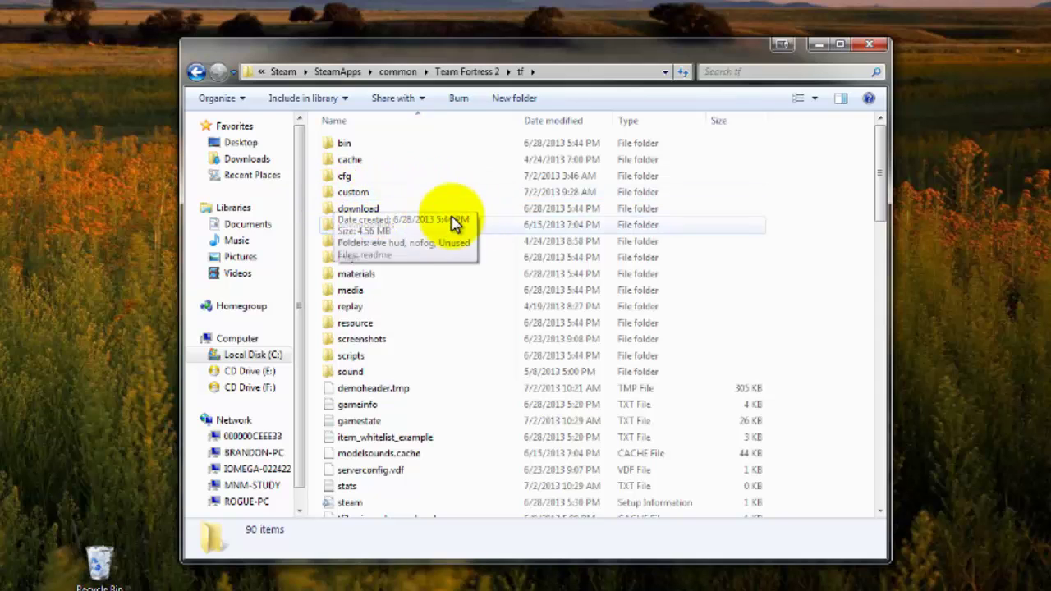
pyautogui.doubleClick(618, 195)
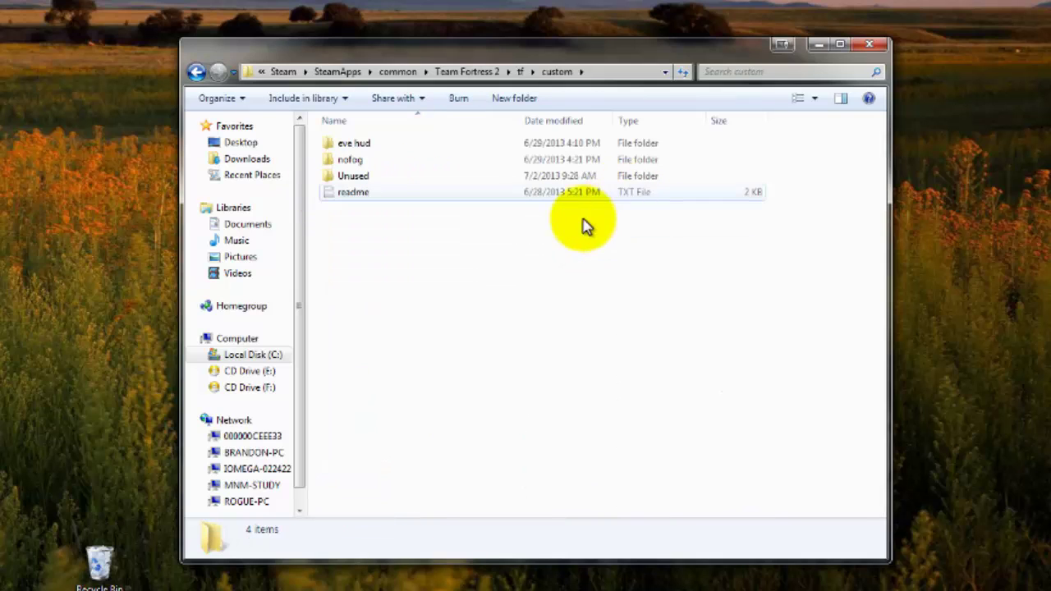
# - View the readme file in the custom folder and close it
pyautogui.moveTo(530, 276); pyautogui.dragTo(430, 148)
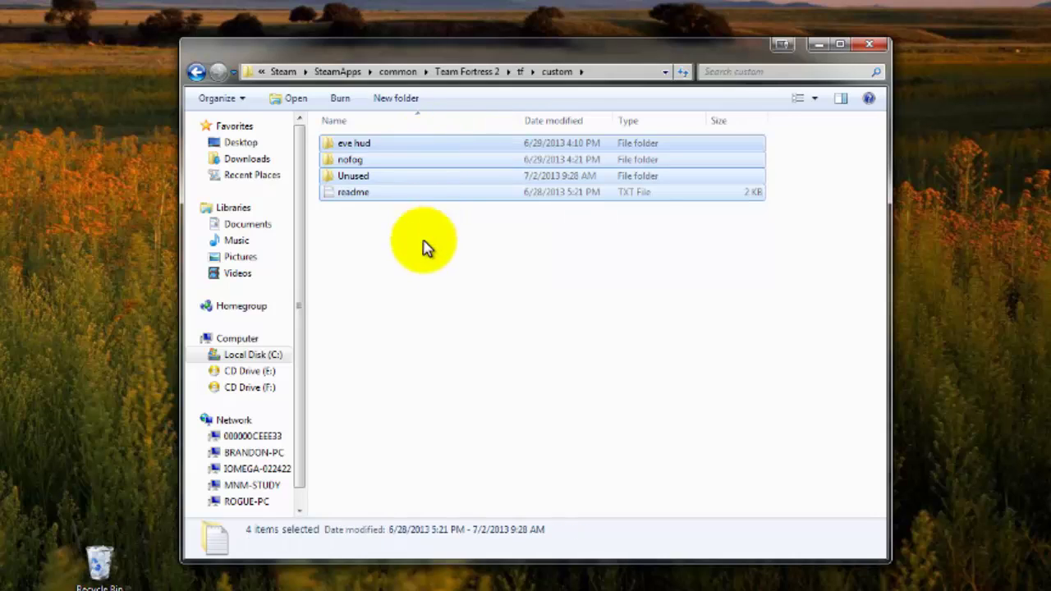
pyautogui.doubleClick(408, 195)
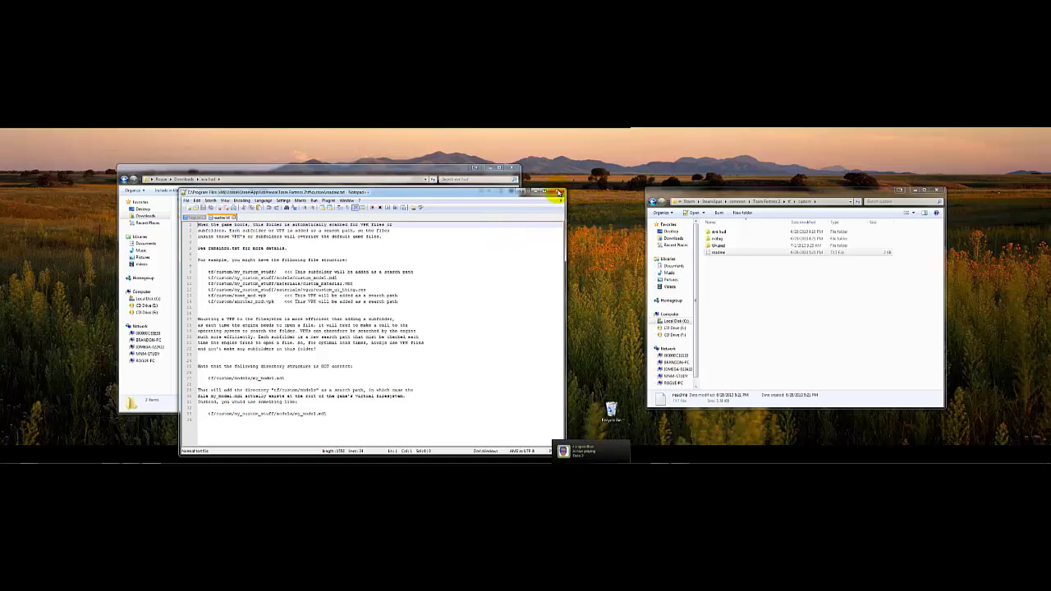
pyautogui.click(558, 193)
# - Create a folder in the custom folder, keeping the default name New folder
pyautogui.click(776, 287)
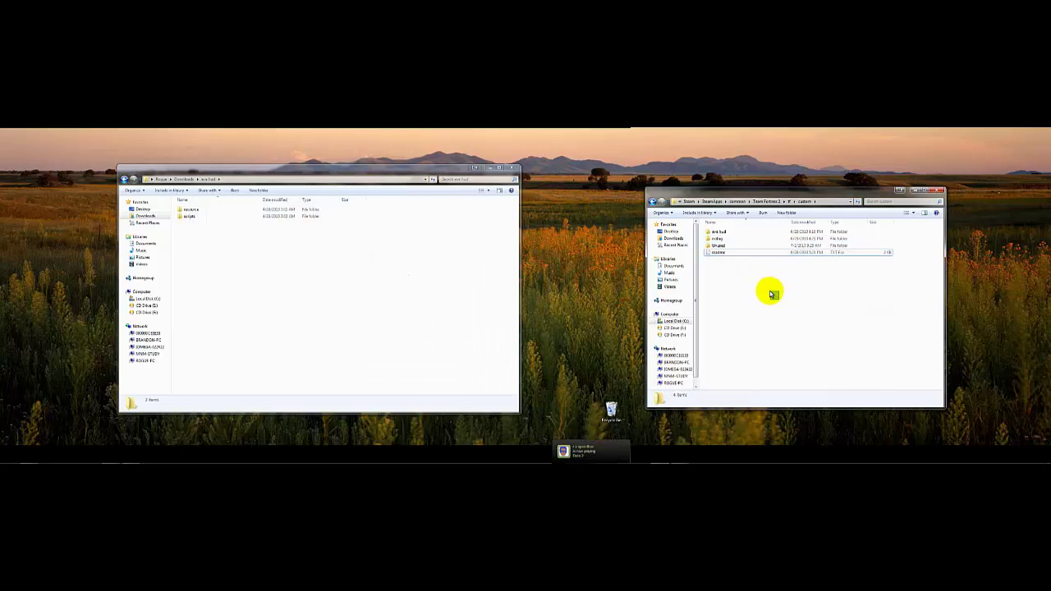
pyautogui.rightClick(760, 291)
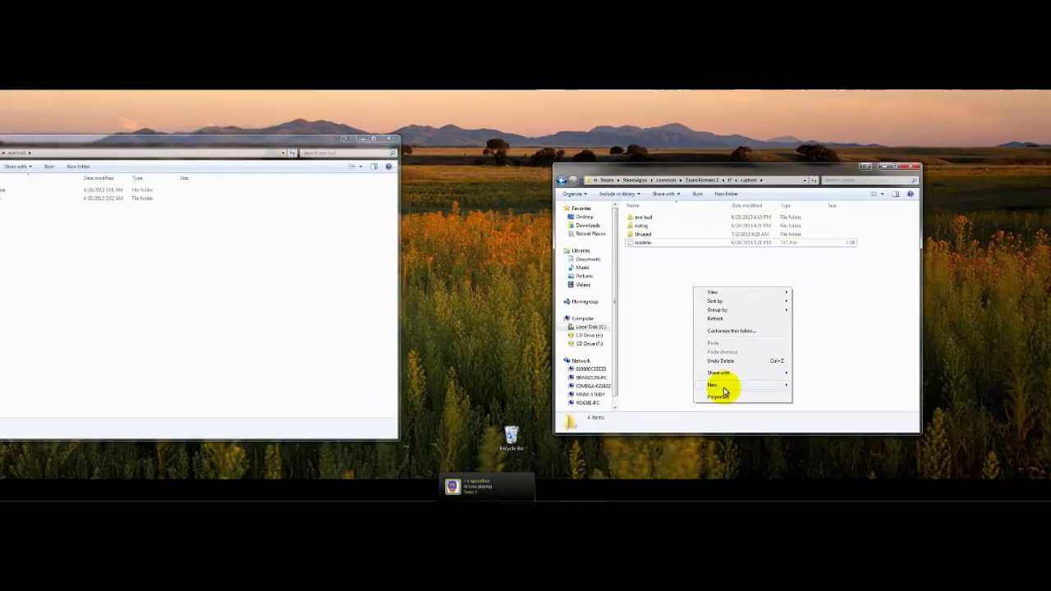
pyautogui.moveTo(793, 368)
pyautogui.click(854, 369)
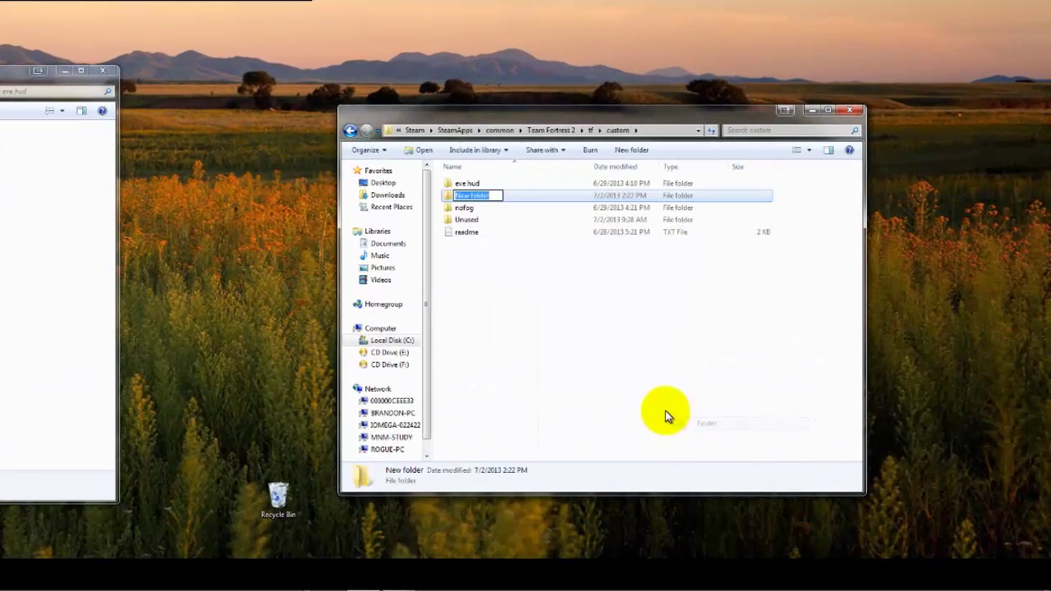
pyautogui.click(509, 197)
# - Look inside New folder and check the Unused folder, ending back in the custom folder
pyautogui.doubleClick(512, 197)
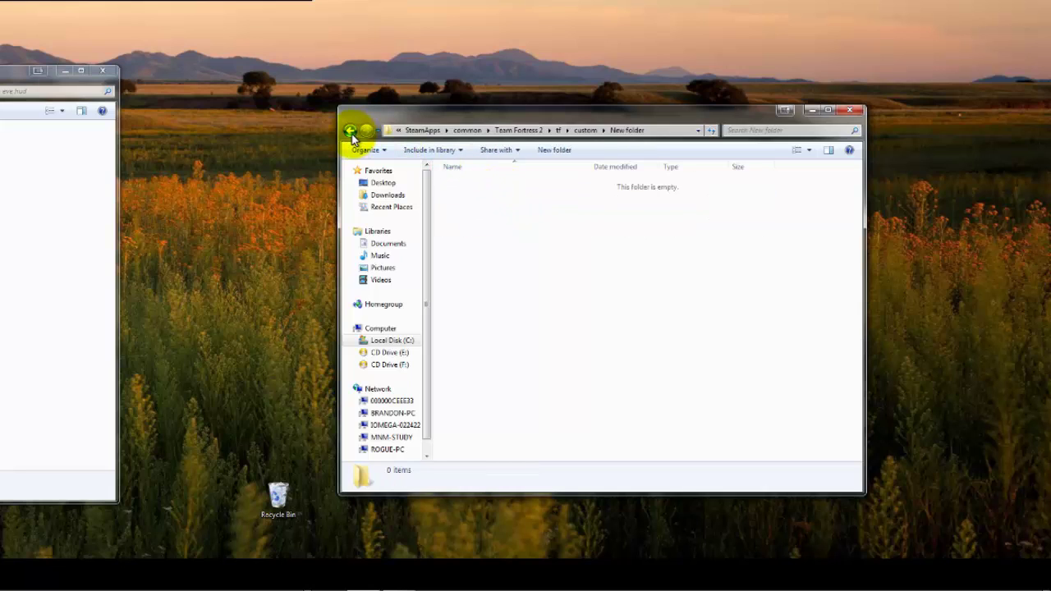
pyautogui.click(350, 131)
pyautogui.doubleClick(495, 199)
pyautogui.click(350, 131)
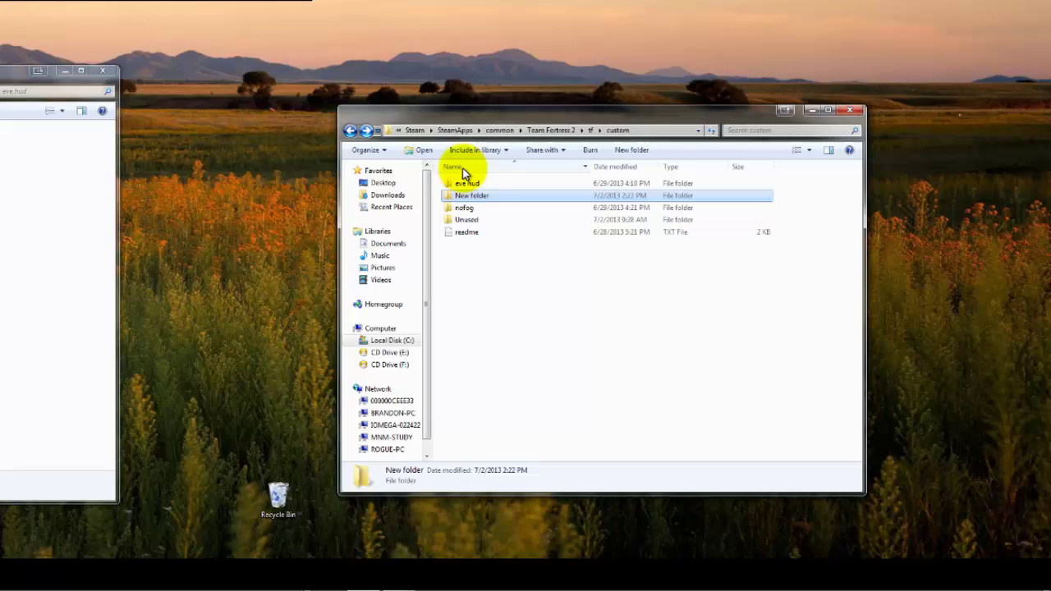
pyautogui.doubleClick(466, 220)
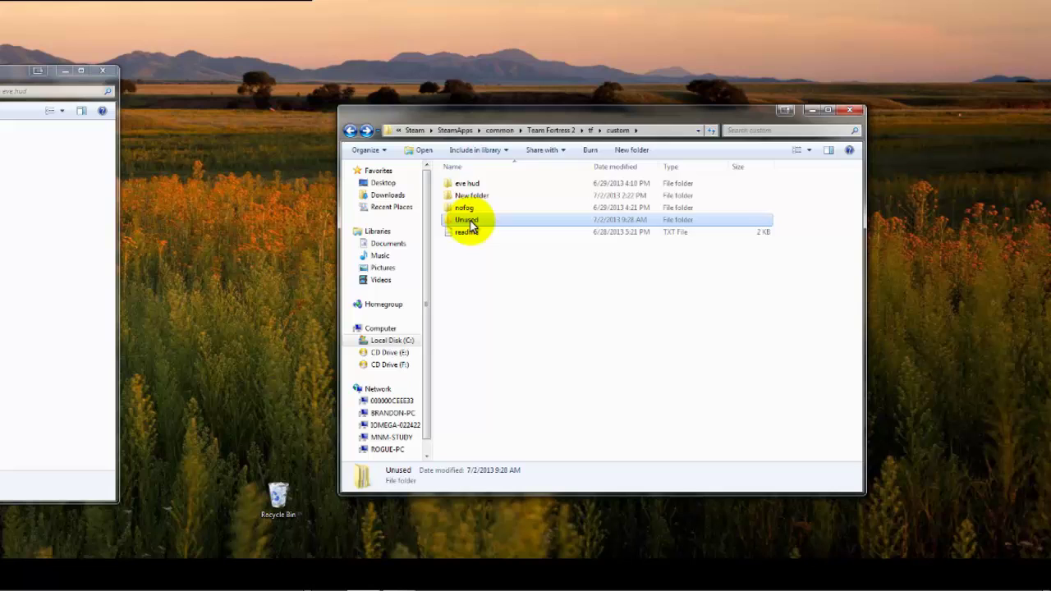
pyautogui.click(350, 131)
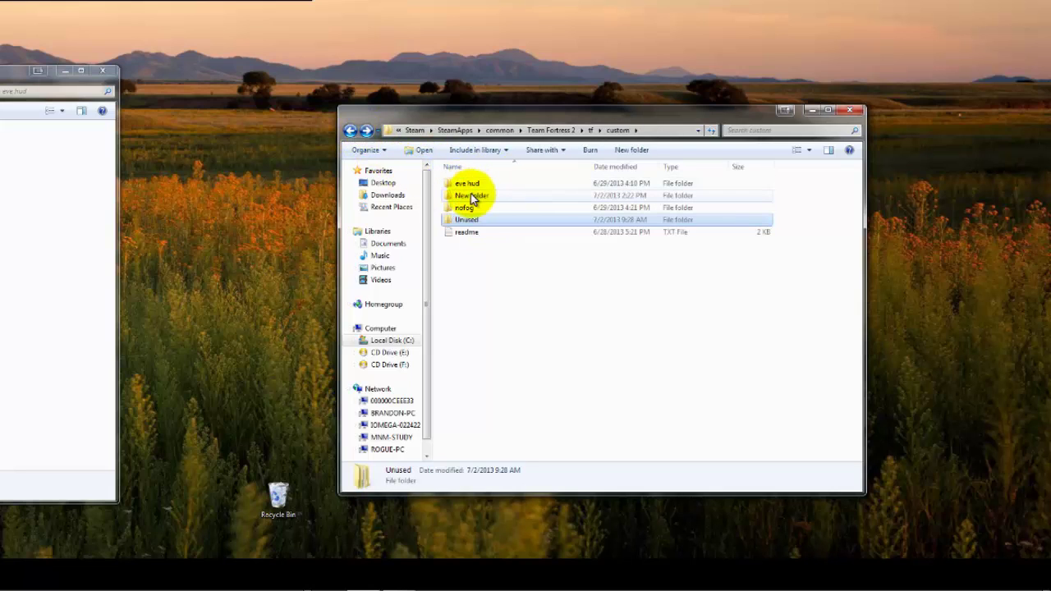
# - Examine the subfolders of the nofog folder as an example and return to the custom folder
pyautogui.click(470, 186)
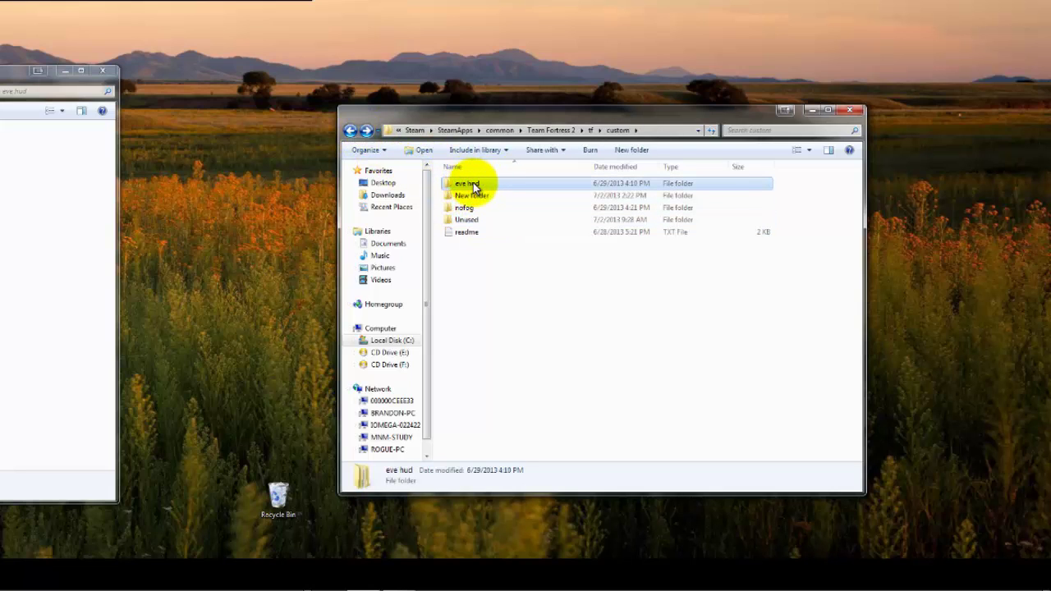
pyautogui.doubleClick(465, 208)
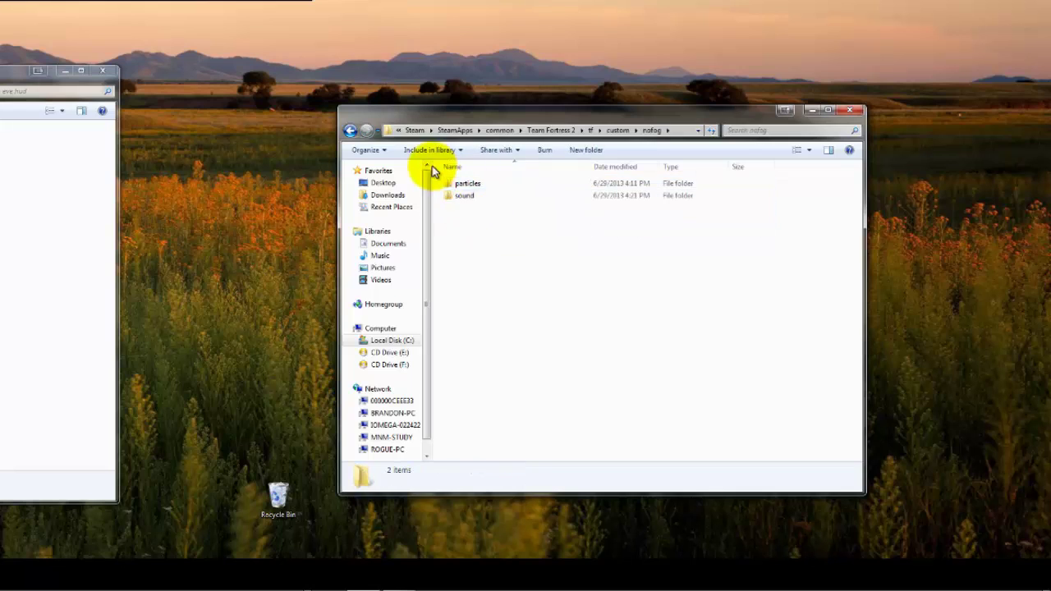
pyautogui.click(481, 195)
pyautogui.click(493, 214)
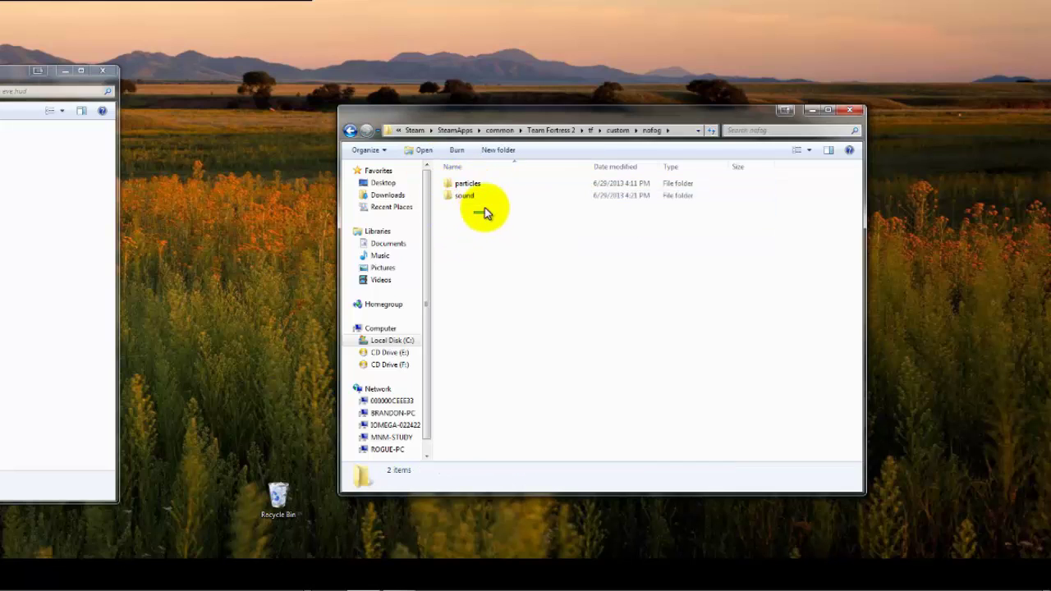
pyautogui.click(497, 195)
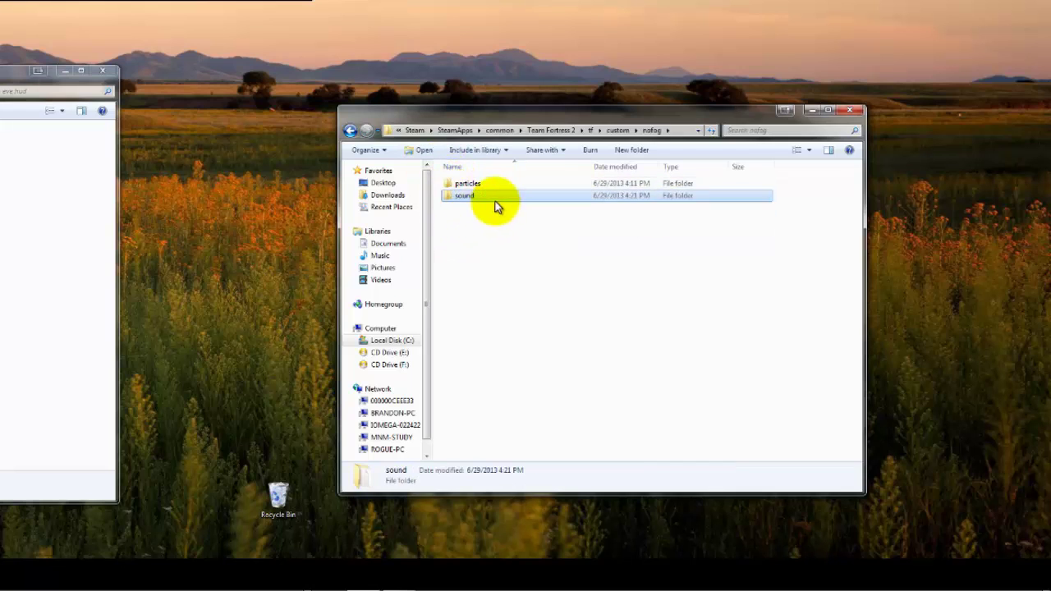
pyautogui.click(351, 132)
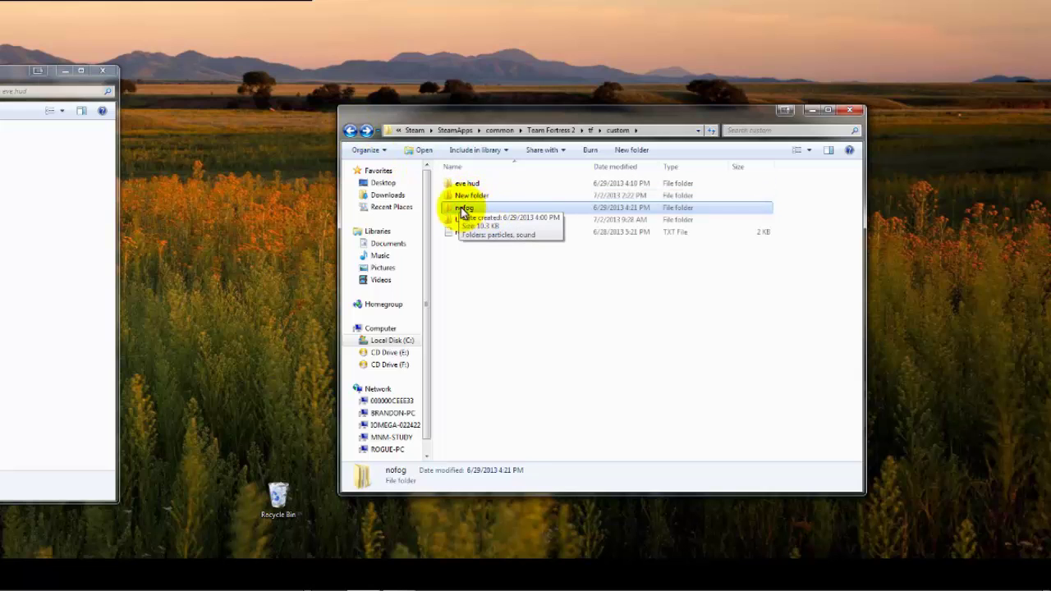
# - Check the contents of New folder again and return to the custom folder
pyautogui.doubleClick(490, 198)
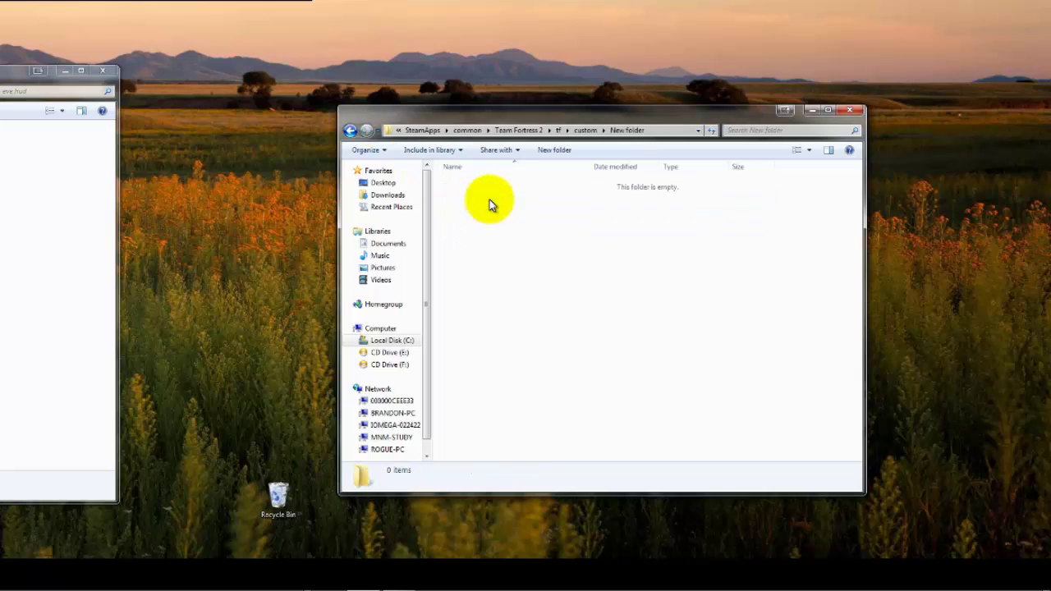
pyautogui.click(351, 131)
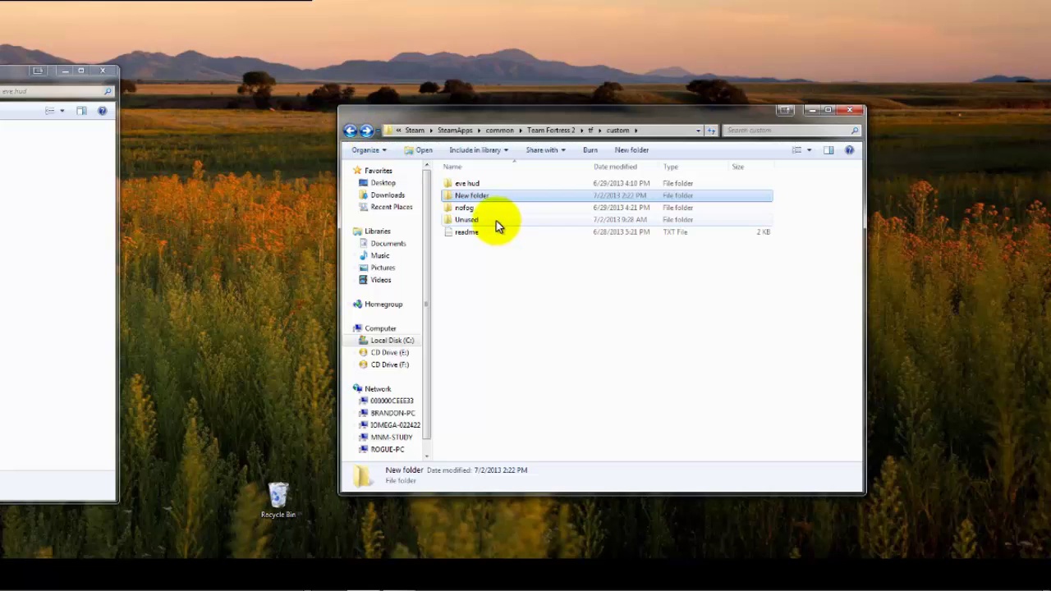
pyautogui.rightClick(489, 280)
pyautogui.click(456, 261)
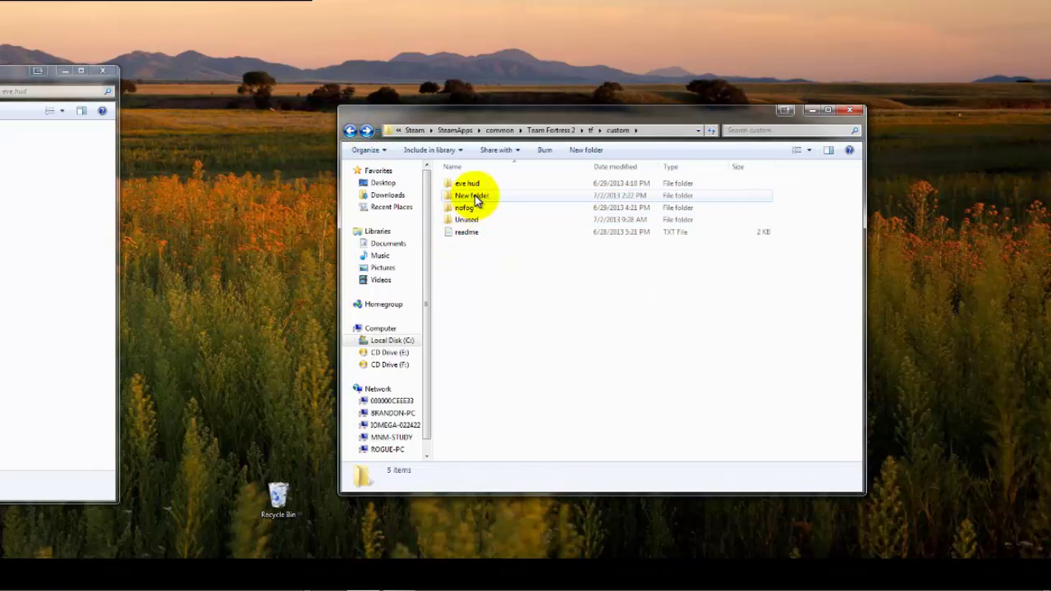
# - Move the resource and scripts folders from the downloaded eve hud folder into New folder under tf\custom
pyautogui.doubleClick(474, 196)
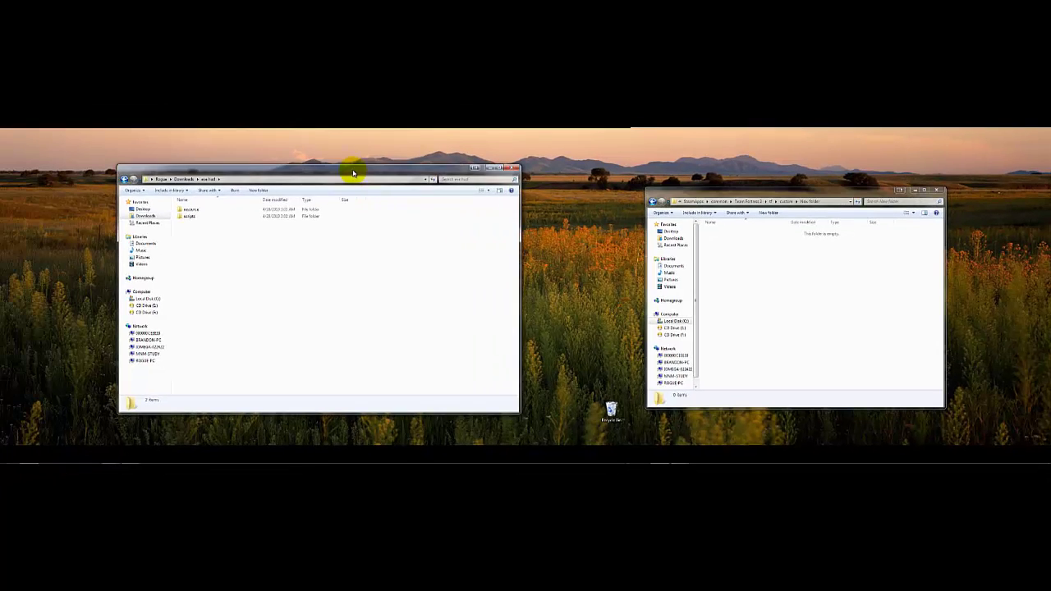
pyautogui.moveTo(353, 173); pyautogui.dragTo(388, 171)
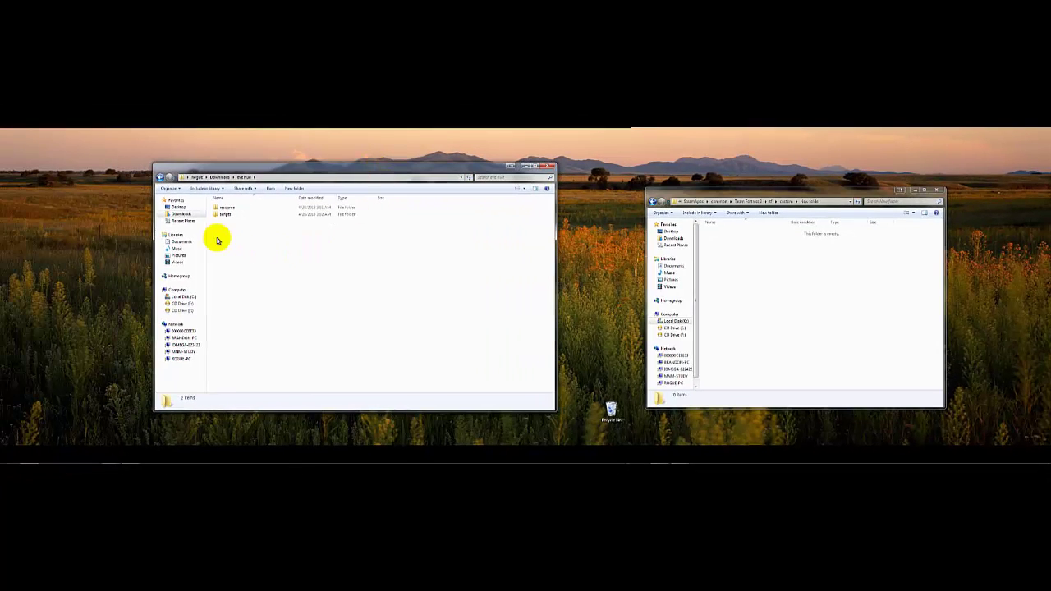
pyautogui.moveTo(218, 241); pyautogui.dragTo(232, 209)
pyautogui.moveTo(549, 239); pyautogui.dragTo(772, 272)
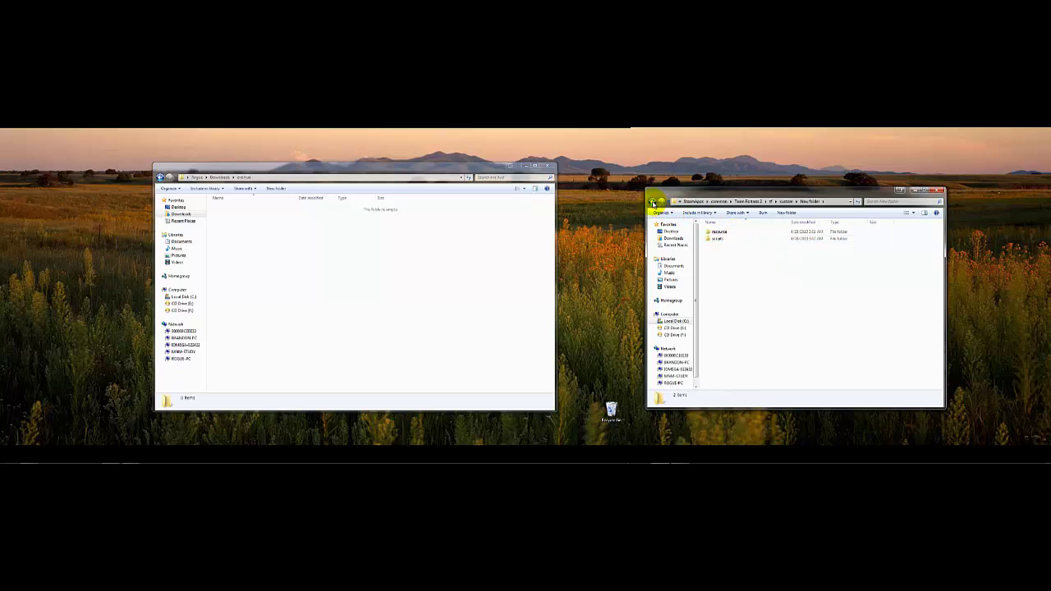
# - Check the downloaded eve hud folder and the contents of New folder, ending back in the custom folder
pyautogui.click(249, 177)
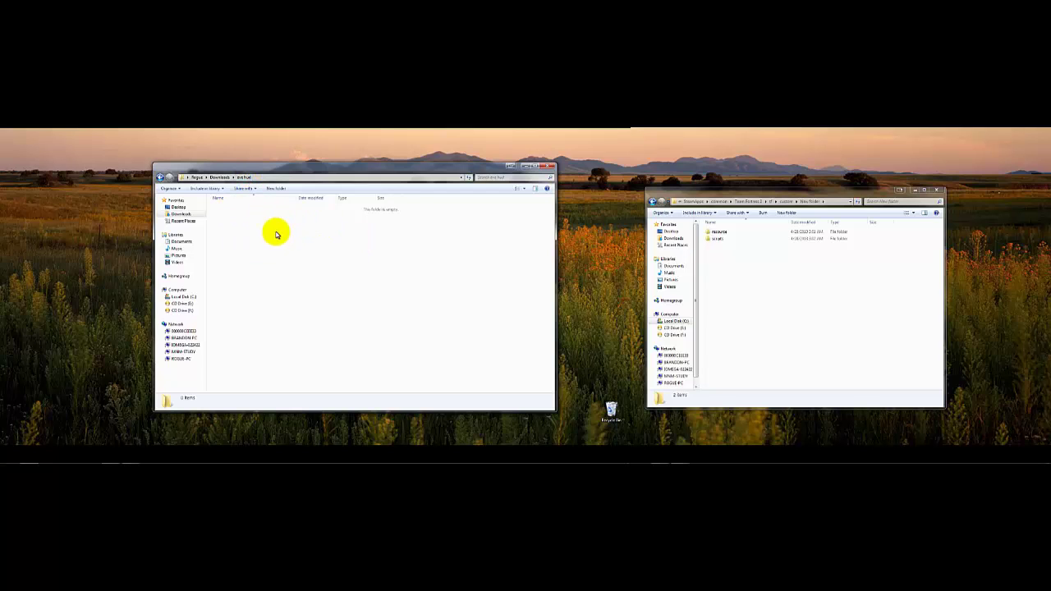
pyautogui.click(722, 234)
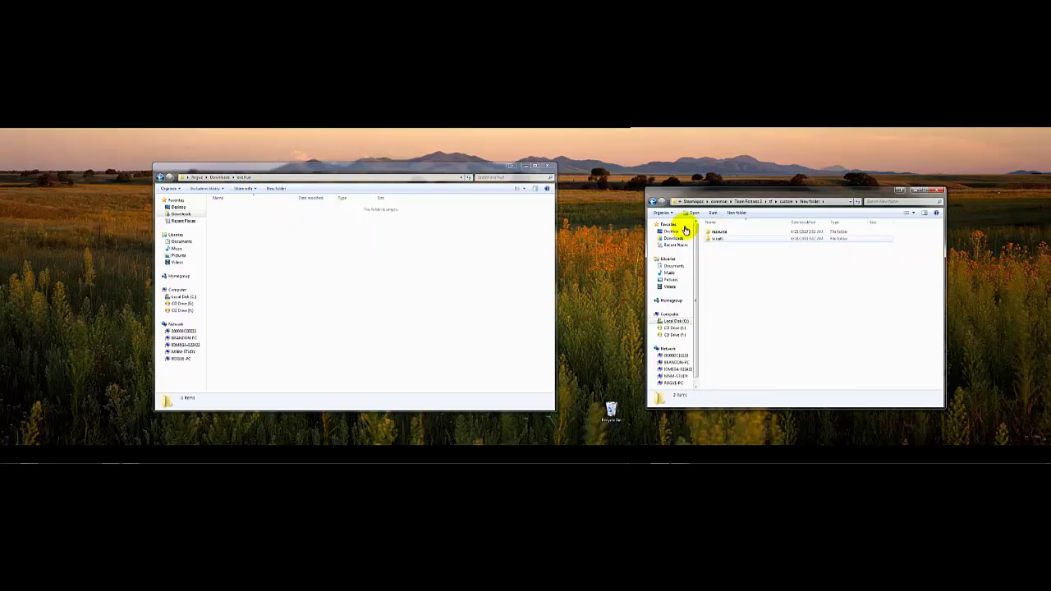
pyautogui.click(652, 201)
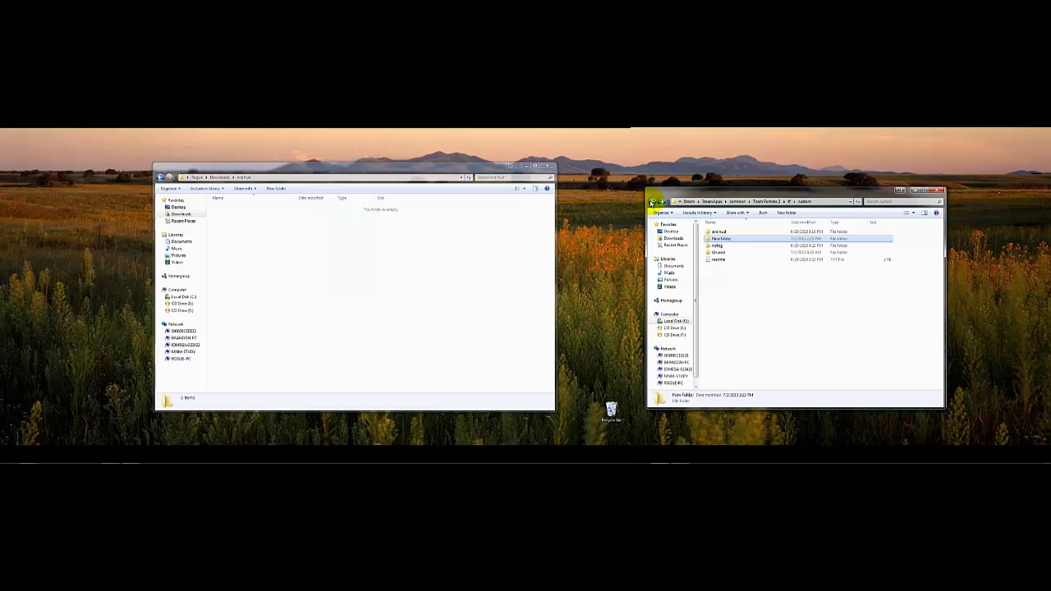
pyautogui.doubleClick(733, 243)
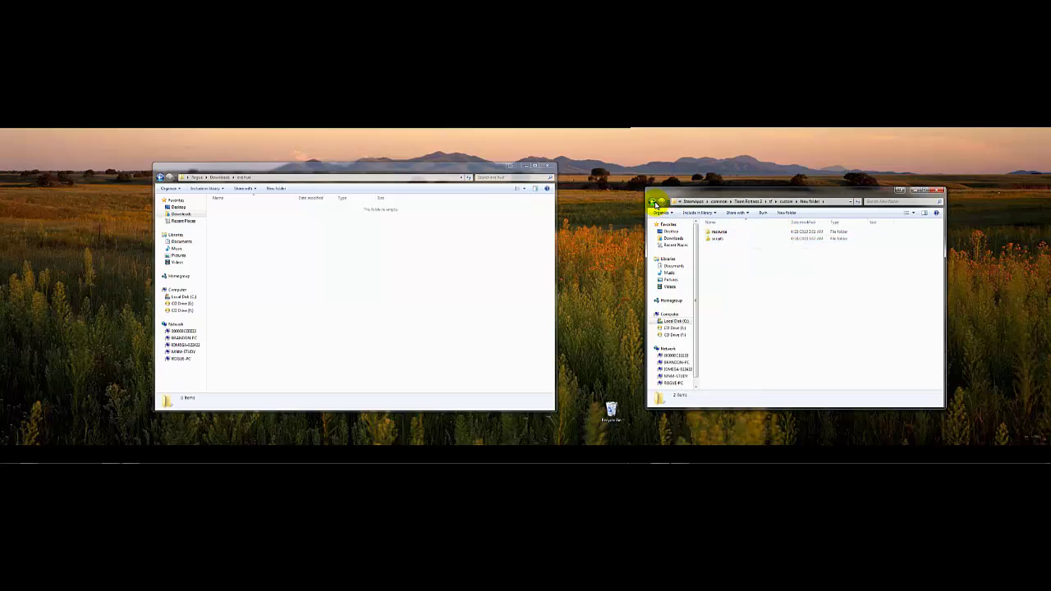
pyautogui.click(654, 202)
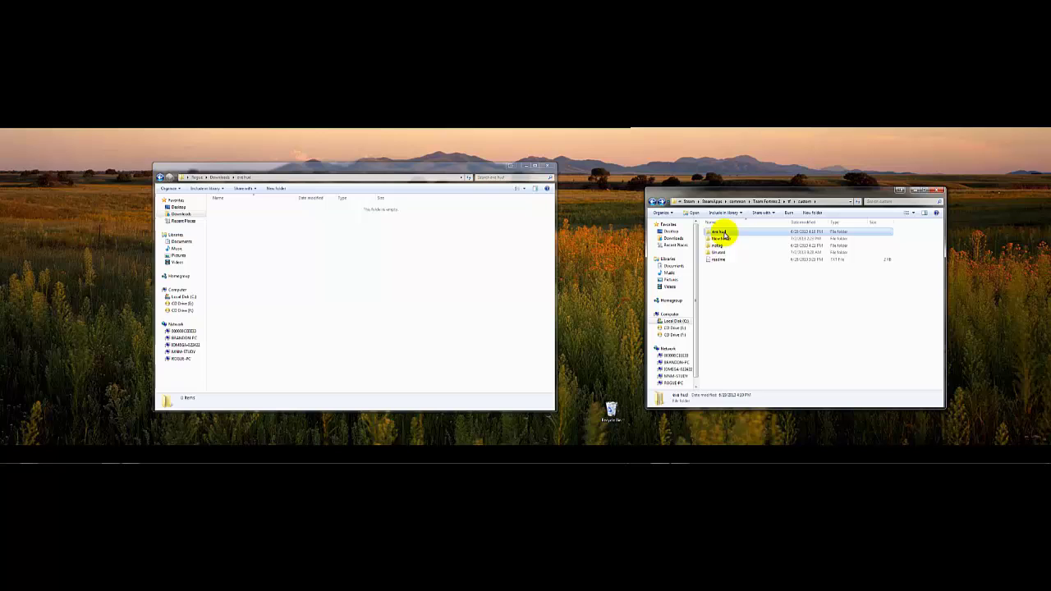
# - Compare the subfolders of the existing eve hud folder with those in New folder, and return to the custom folder
pyautogui.doubleClick(723, 232)
pyautogui.hotkey('ctrl', 'a')
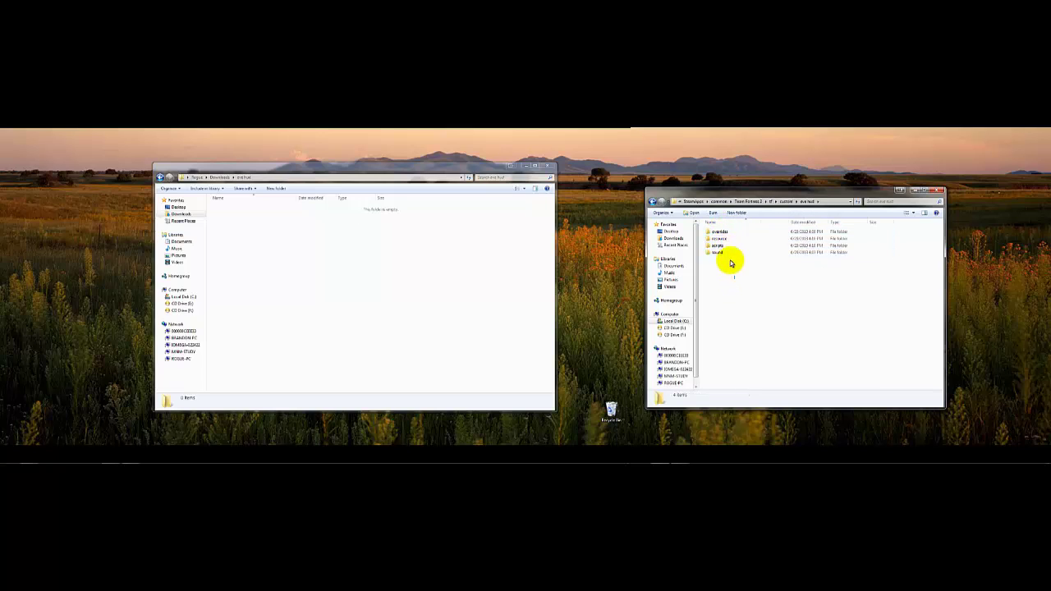
pyautogui.moveTo(730, 263); pyautogui.dragTo(675, 207)
pyautogui.click(651, 202)
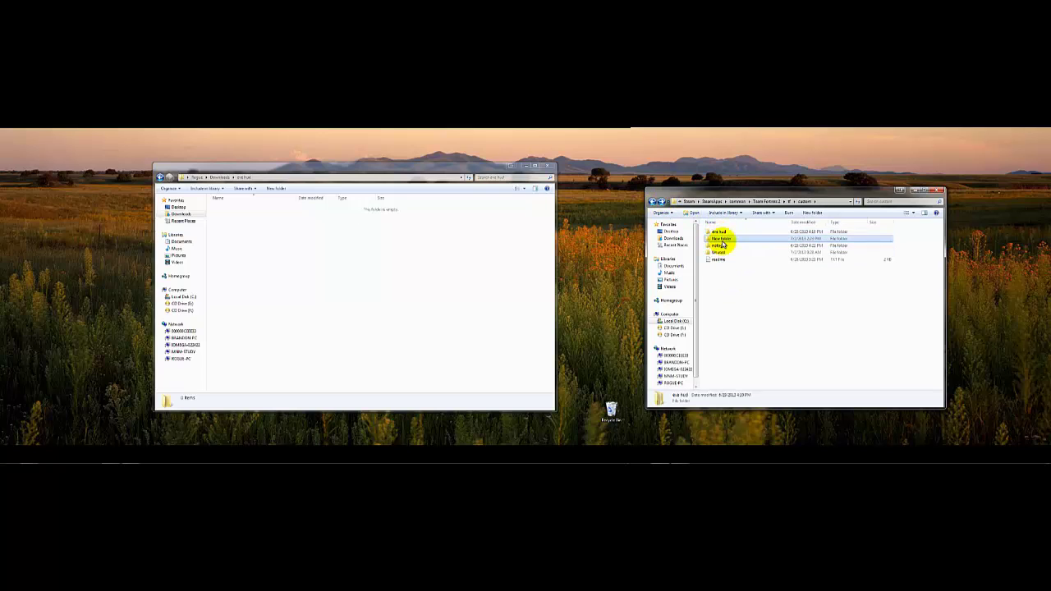
pyautogui.doubleClick(727, 238)
pyautogui.click(653, 201)
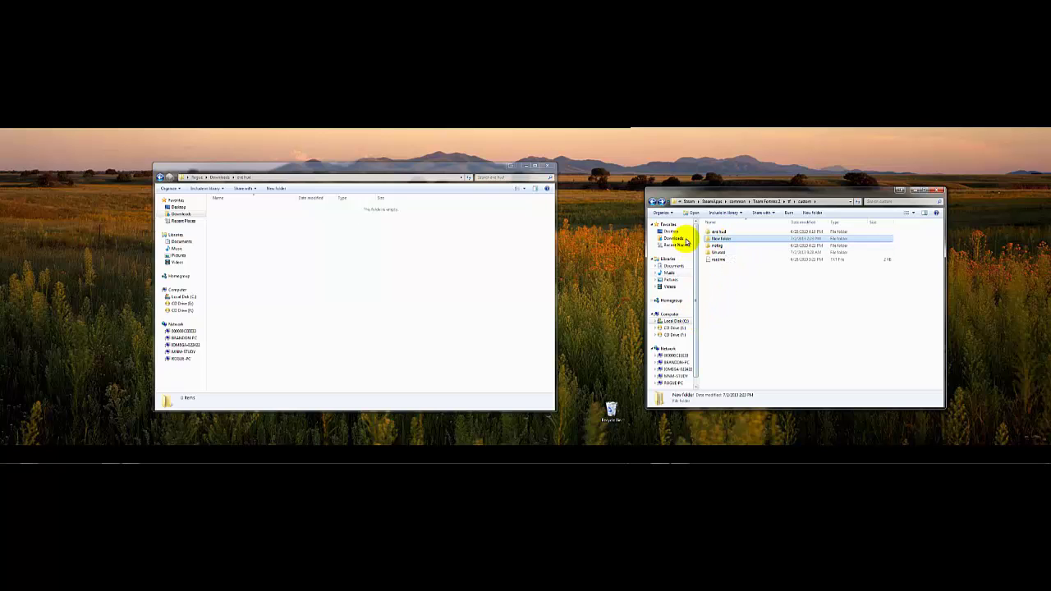
# - Go up to the tf folder, locate its own resource folder, and reopen the custom folder
pyautogui.click(653, 202)
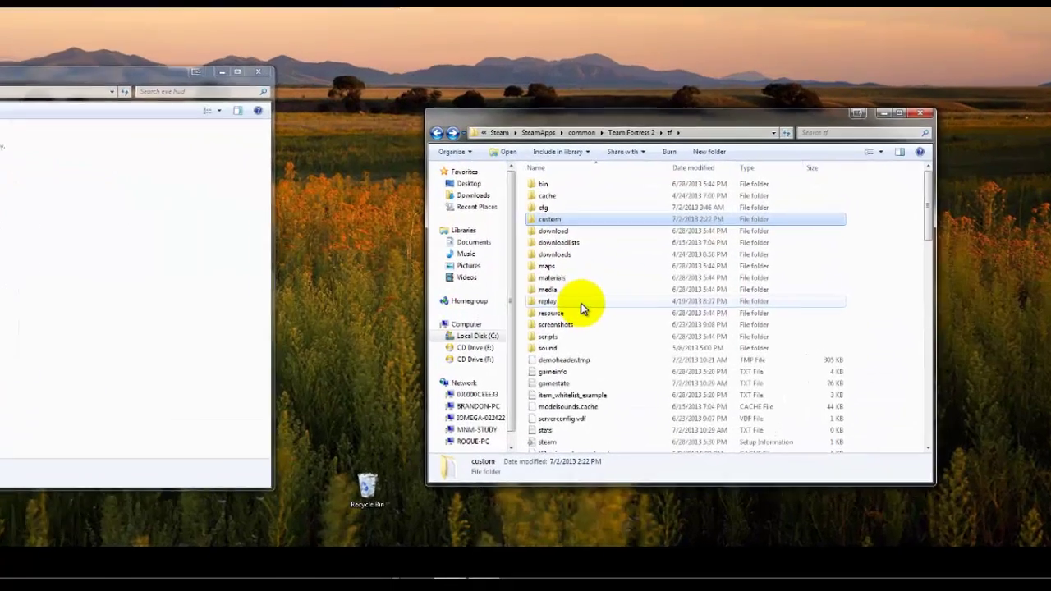
pyautogui.click(738, 301)
pyautogui.click(737, 308)
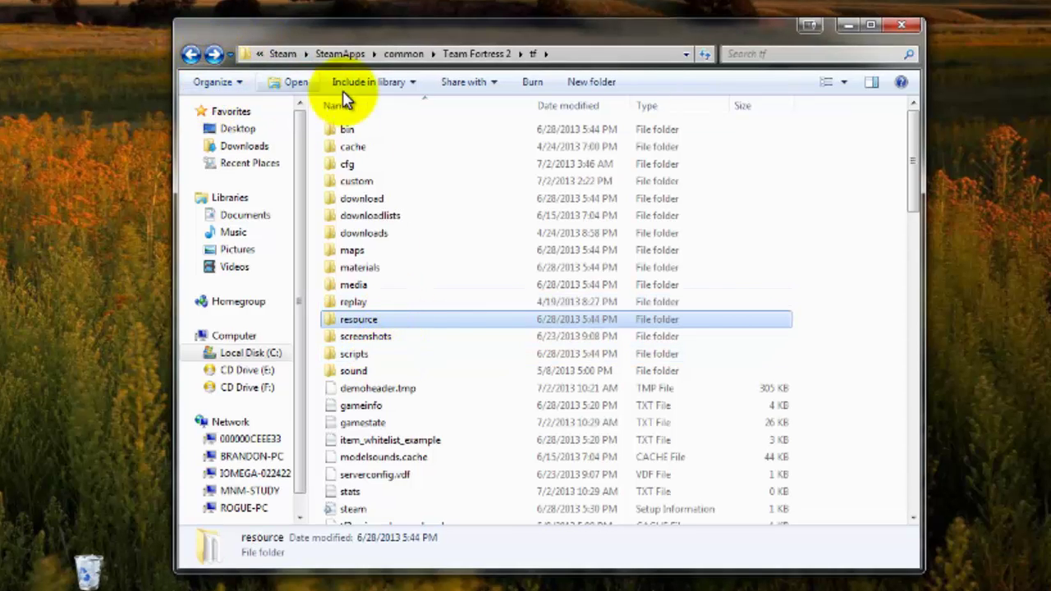
pyautogui.doubleClick(386, 182)
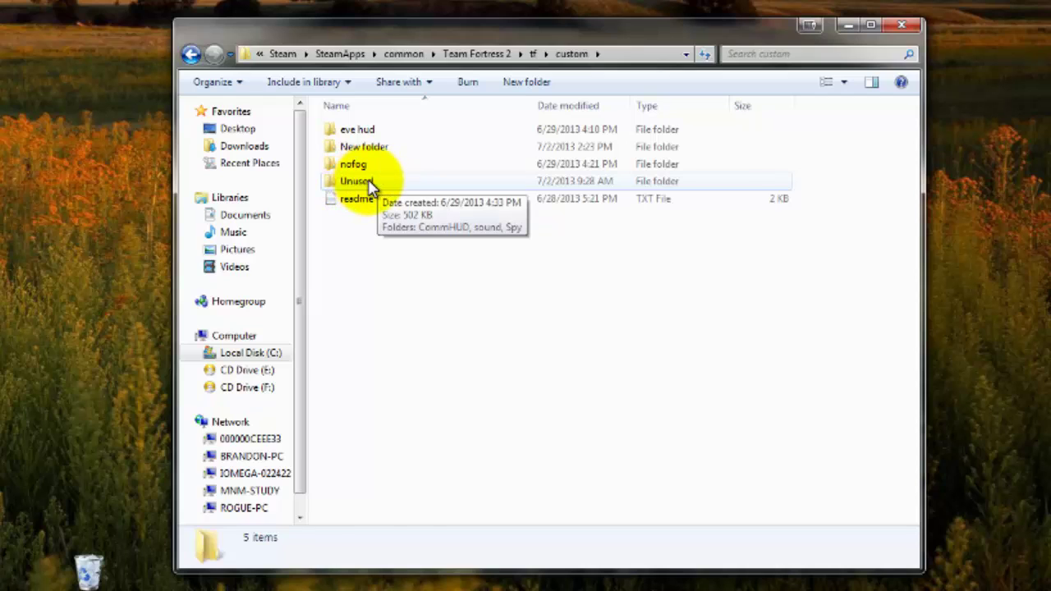
# - Examine the contents of the Unused folder inside custom, staying in that folder
pyautogui.doubleClick(361, 181)
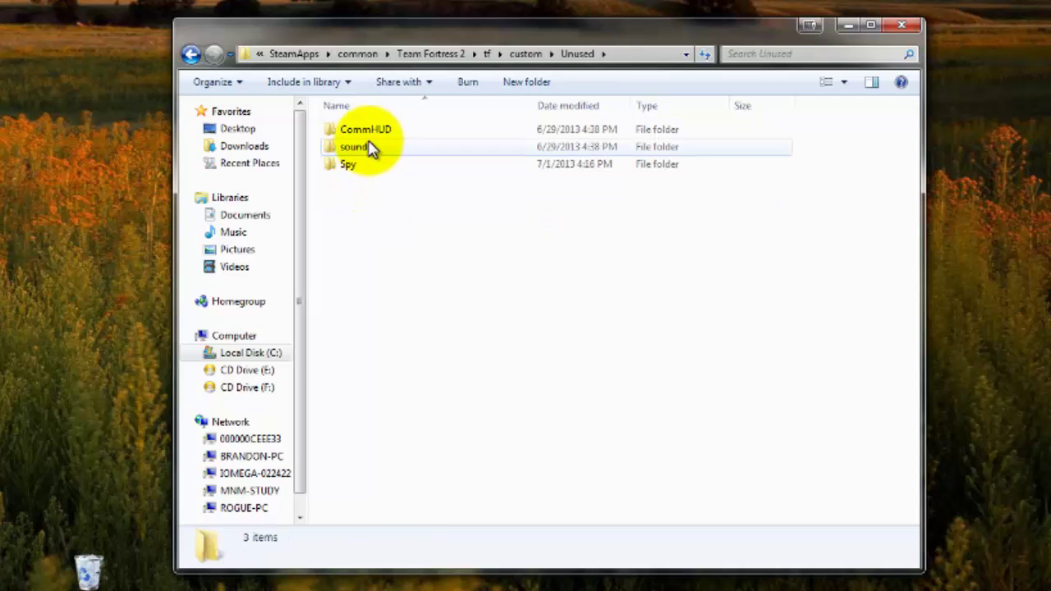
pyautogui.click(192, 55)
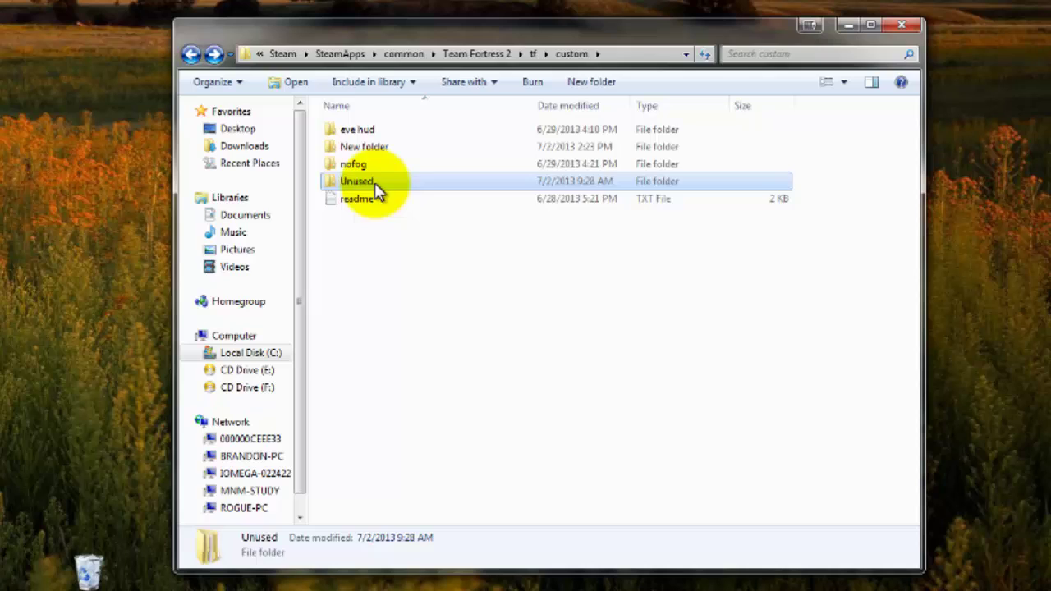
pyautogui.doubleClick(375, 180)
pyautogui.moveTo(443, 209); pyautogui.dragTo(395, 135)
pyautogui.click(388, 188)
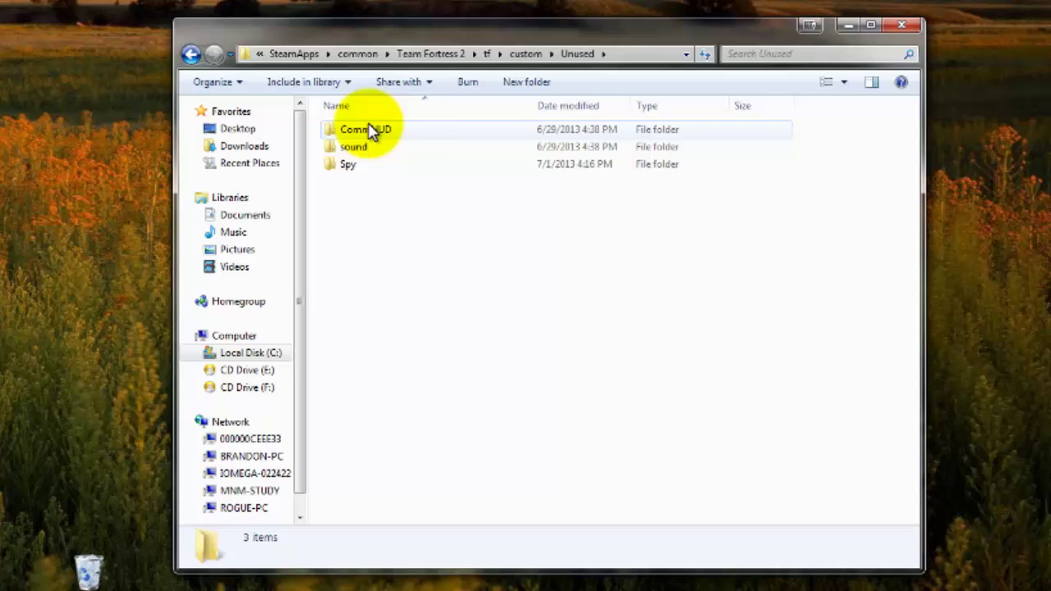
pyautogui.click(189, 51)
pyautogui.doubleClick(389, 179)
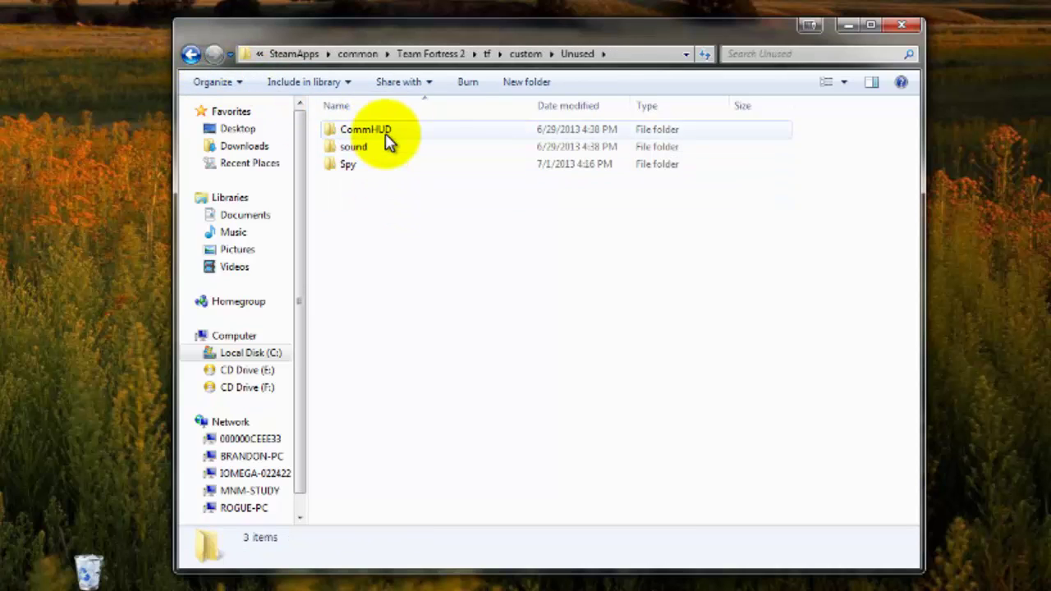
# - Cut the CommHUD folder from Unused and return to the custom folder
pyautogui.rightClick(387, 136)
pyautogui.click(403, 485)
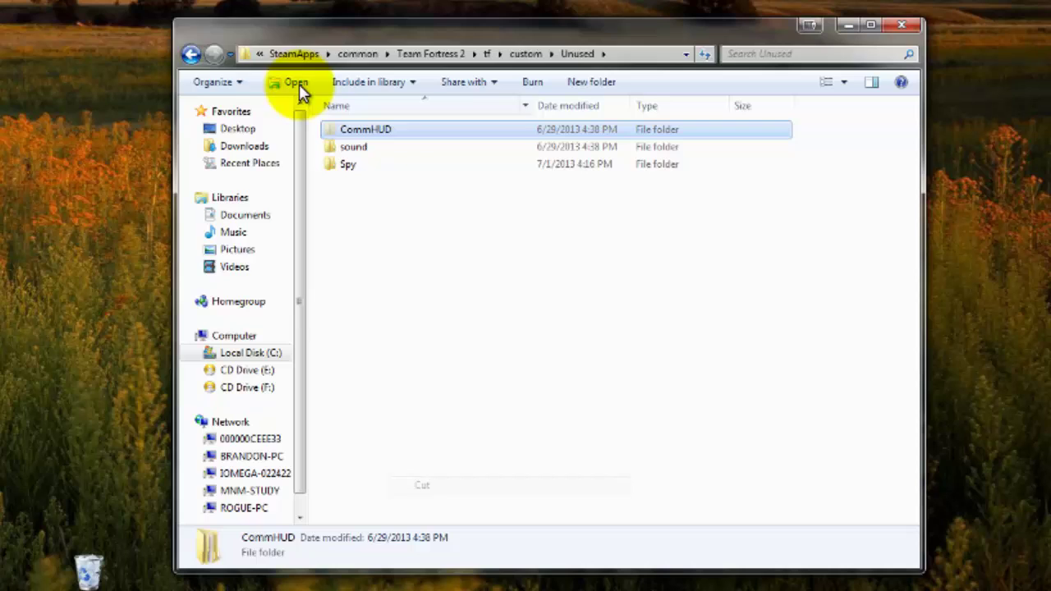
pyautogui.click(190, 55)
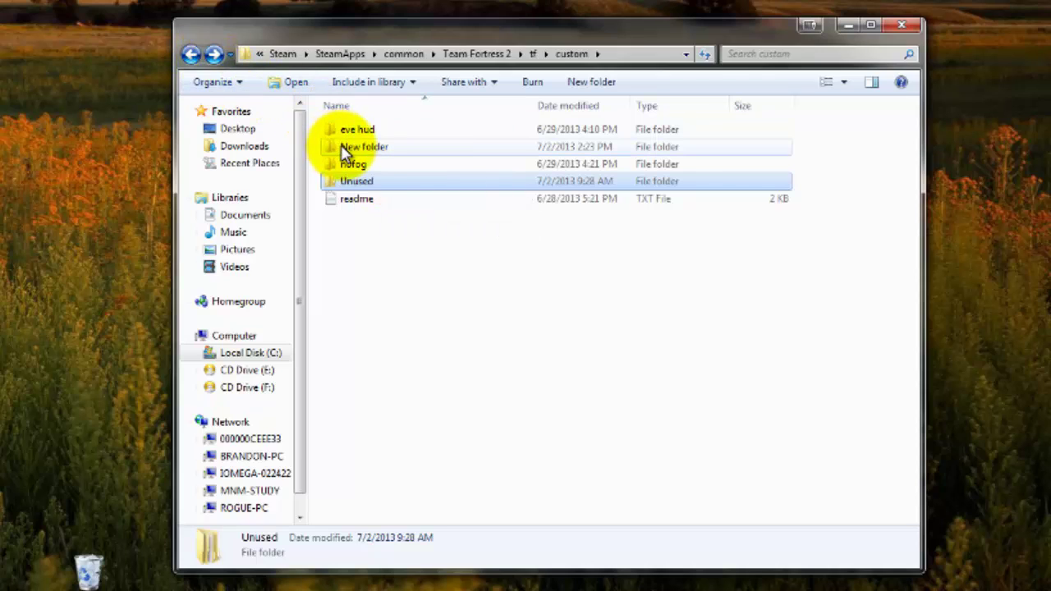
# - Review the path from tf through custom to the resource and scripts folders in New folder, ending in tf
pyautogui.click(197, 53)
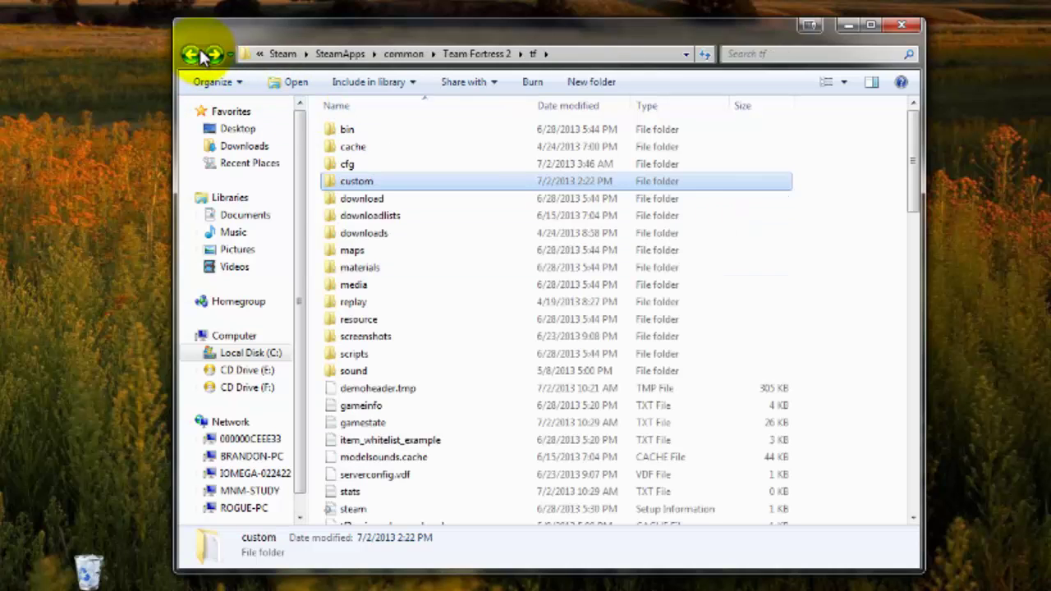
pyautogui.doubleClick(419, 185)
pyautogui.doubleClick(375, 145)
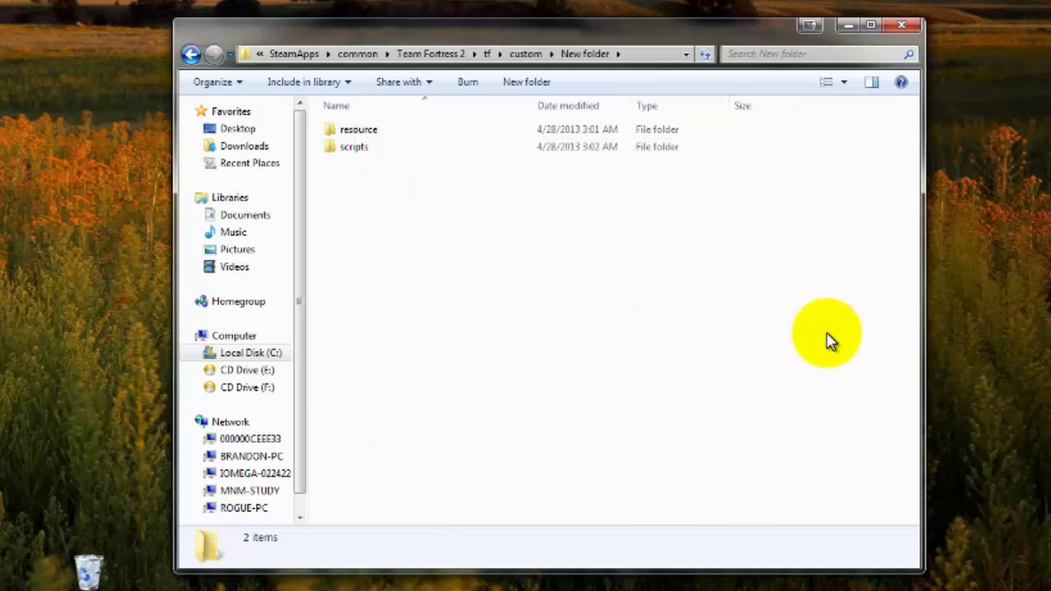
pyautogui.moveTo(833, 354); pyautogui.dragTo(279, 82)
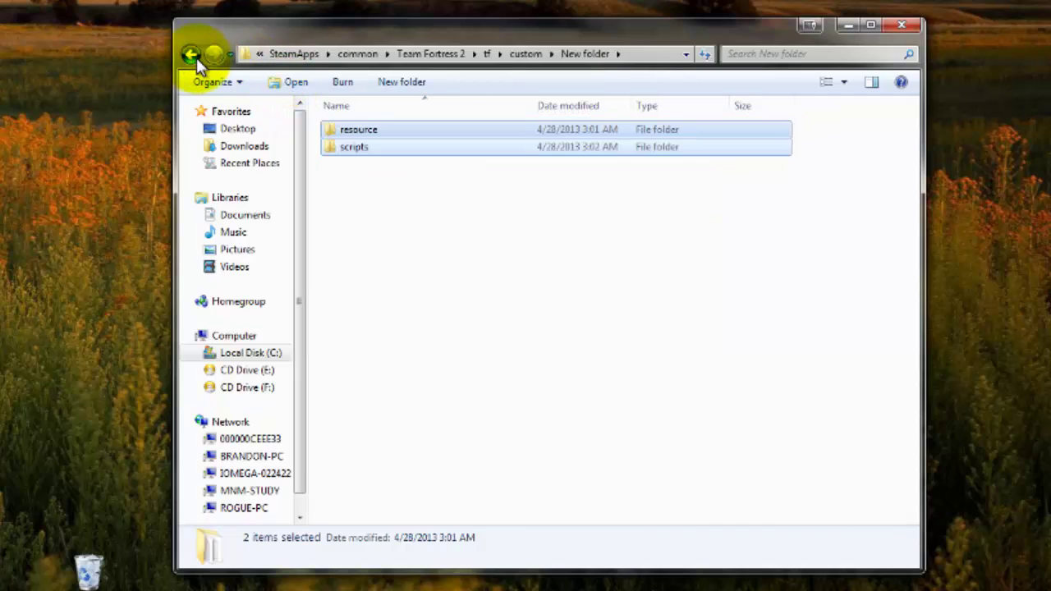
pyautogui.click(196, 57)
pyautogui.click(196, 57)
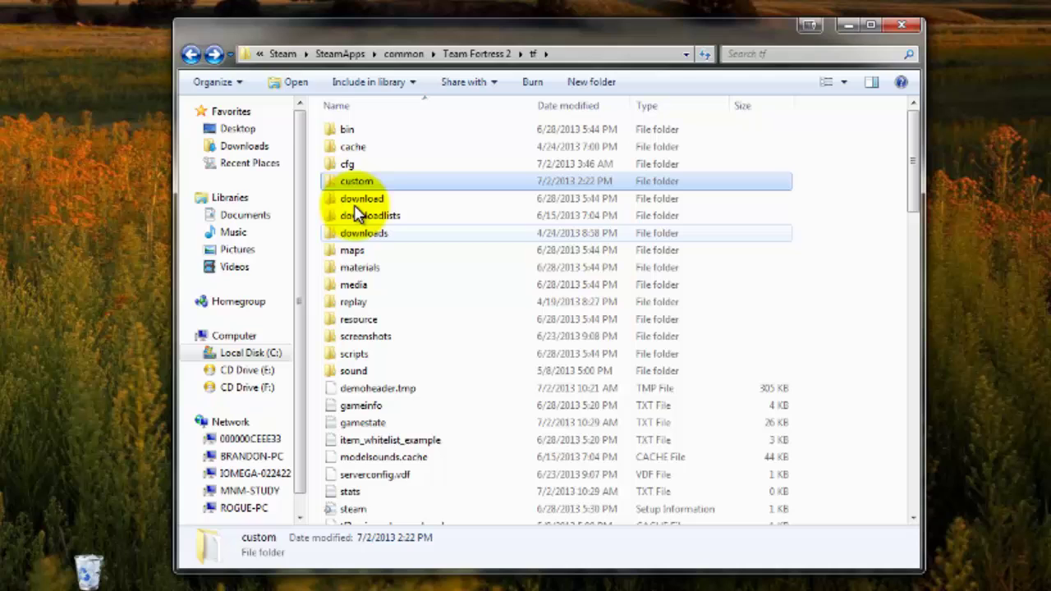
# - Return to New folder and recheck its place in custom and the resource and scripts folders inside it
pyautogui.click(215, 54)
pyautogui.click(216, 55)
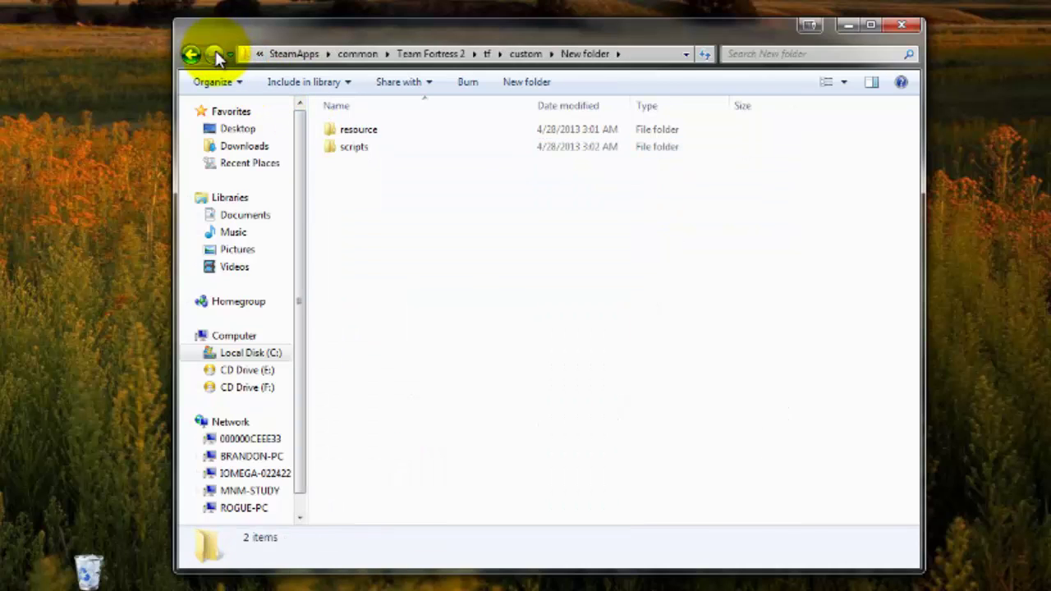
pyautogui.click(196, 55)
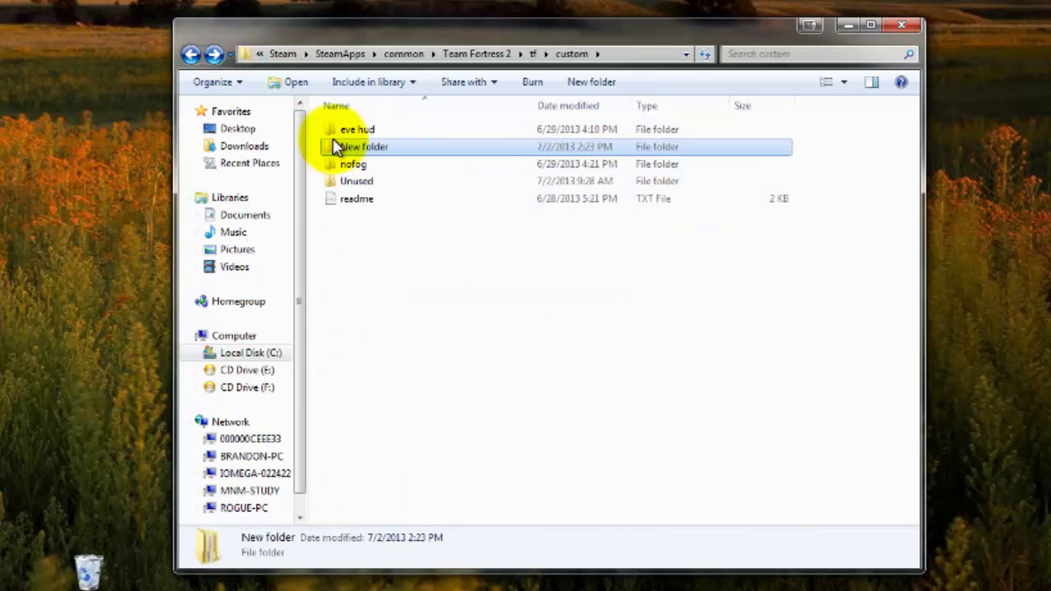
pyautogui.click(212, 54)
pyautogui.moveTo(425, 206); pyautogui.dragTo(353, 156)
pyautogui.click(390, 157)
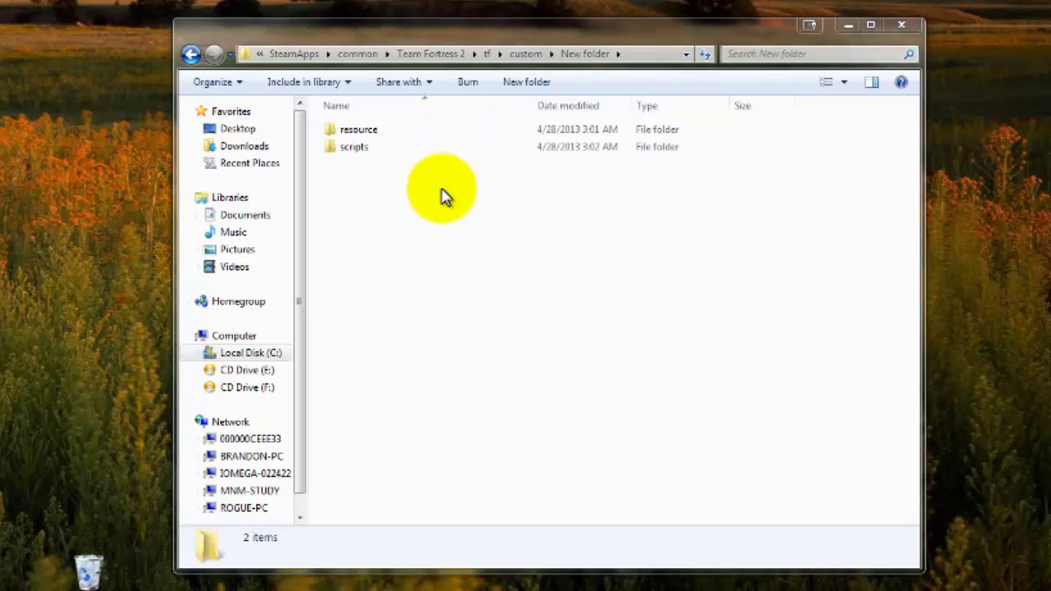
# - Create a subfolder named cfg inside New folder, alongside resource and scripts
pyautogui.rightClick(411, 190)
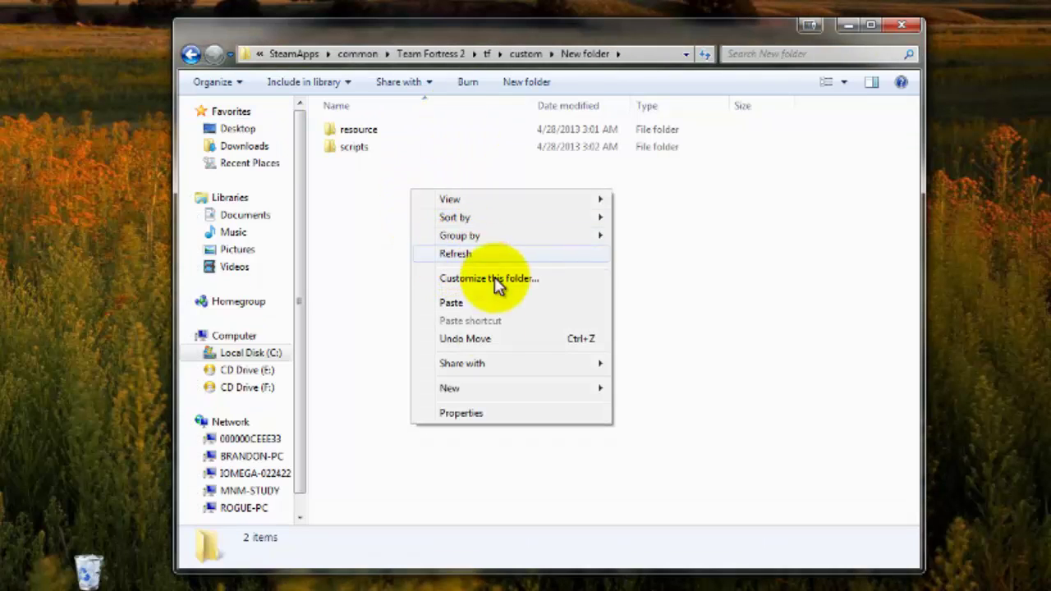
pyautogui.moveTo(470, 391)
pyautogui.click(654, 391)
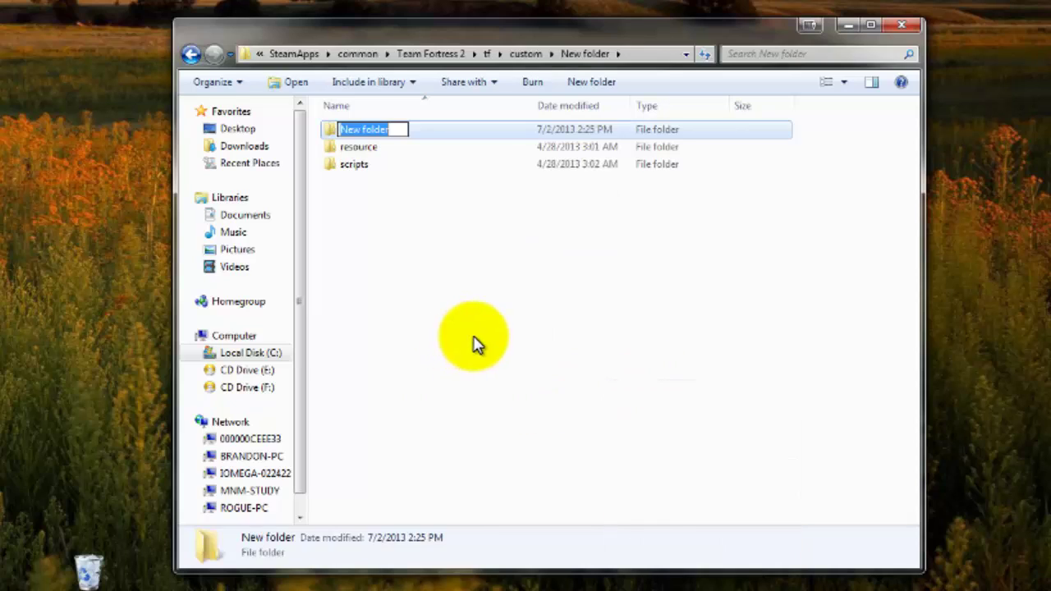
pyautogui.write('cfg')
pyautogui.press('Return')
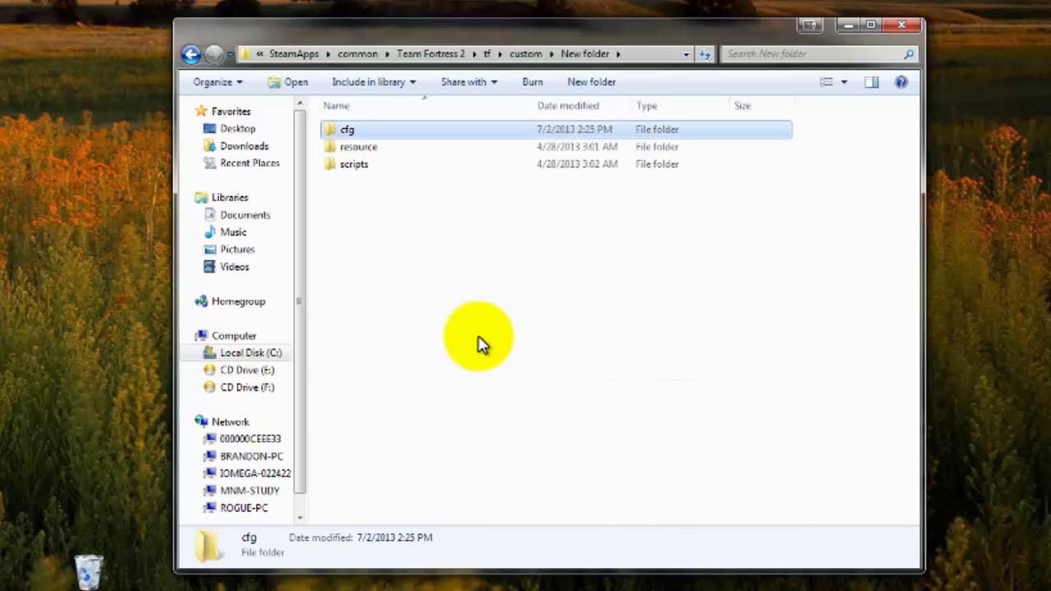
# - Open the cfg folder and create a text document named autoexc.cfg in it
pyautogui.press('Return')
pyautogui.rightClick(480, 175)
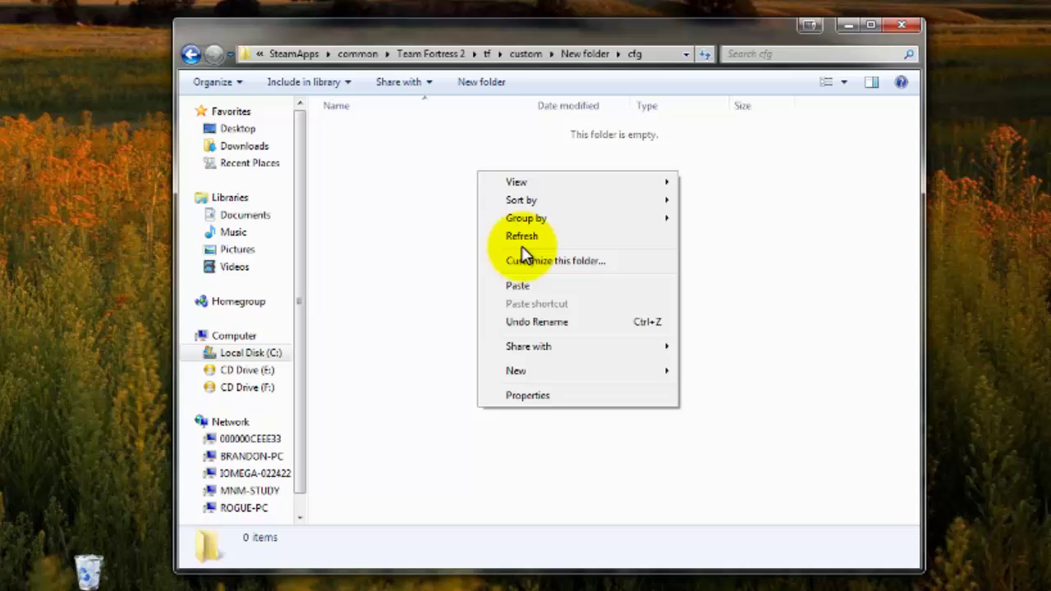
pyautogui.moveTo(570, 381)
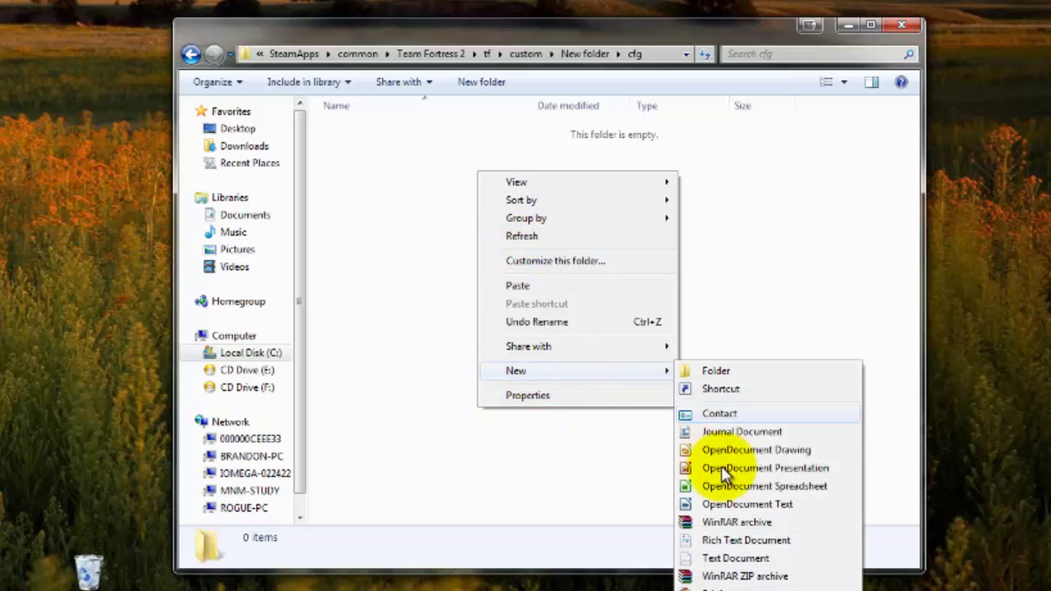
pyautogui.click(726, 557)
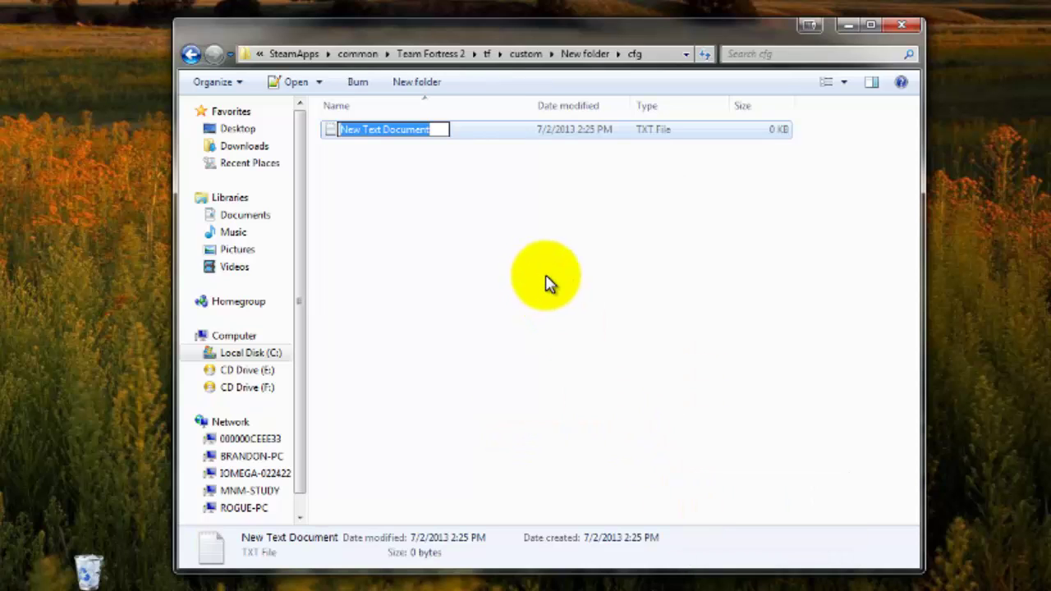
pyautogui.write('autoex')
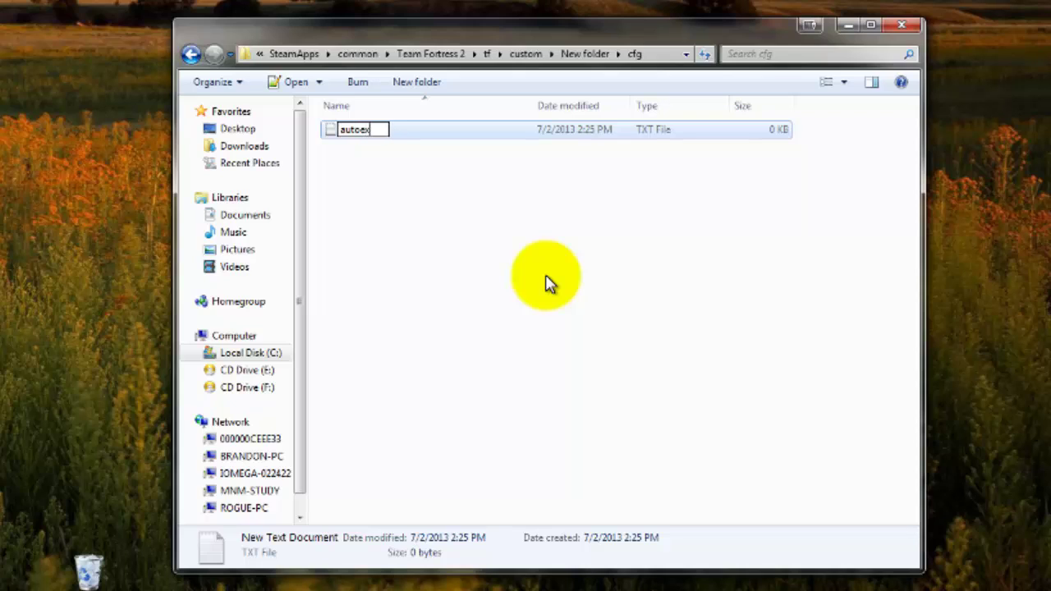
pyautogui.write('c.cfg')
pyautogui.press('Return')
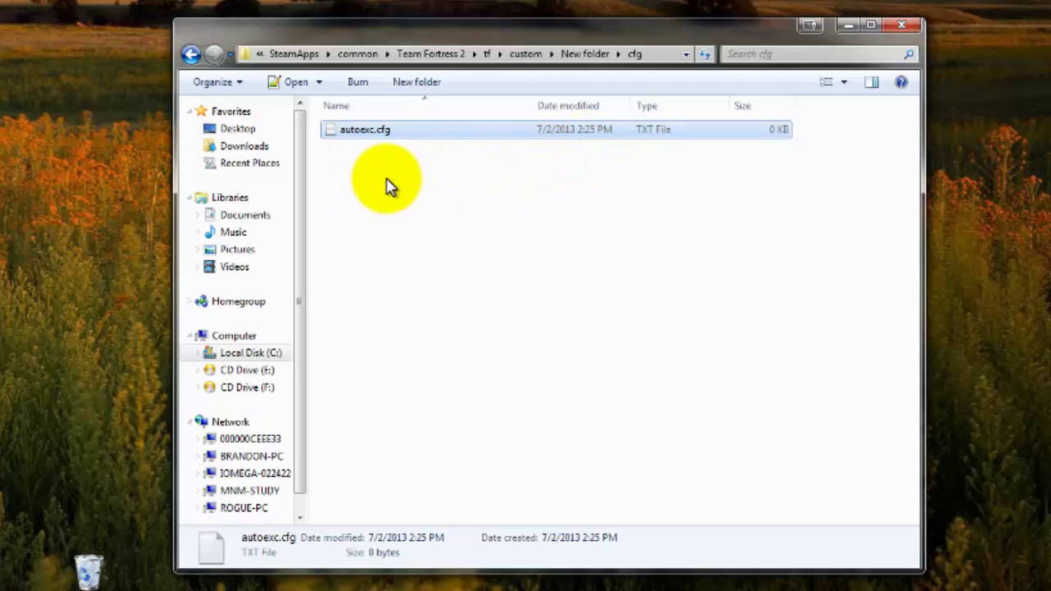
# - Delete the autoexc.cfg file from the cfg folder and return to New folder by way of custom
pyautogui.press('Delete')
pyautogui.press('Return')
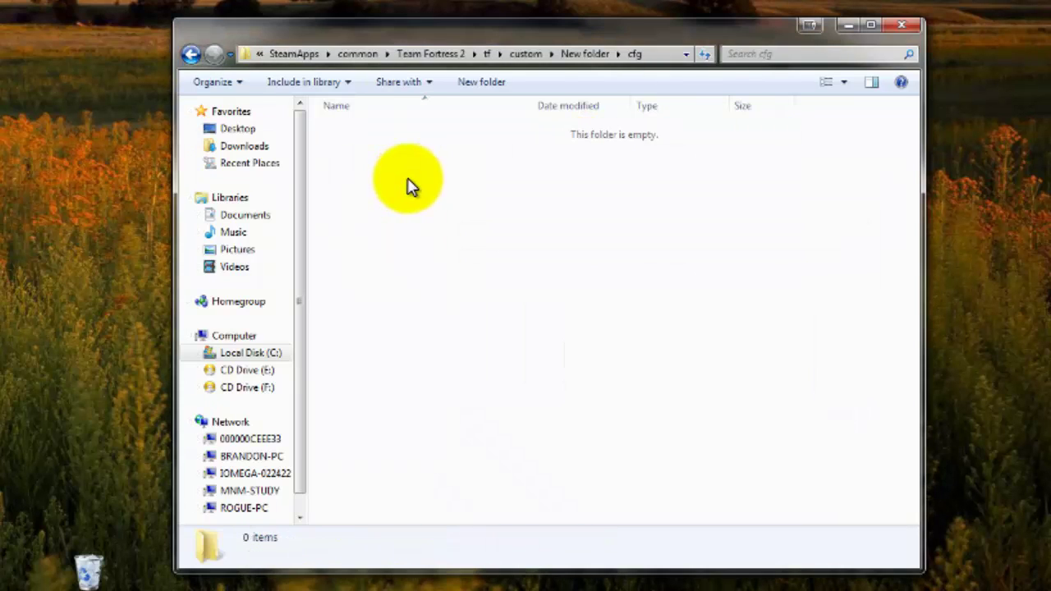
pyautogui.click(189, 55)
pyautogui.click(190, 54)
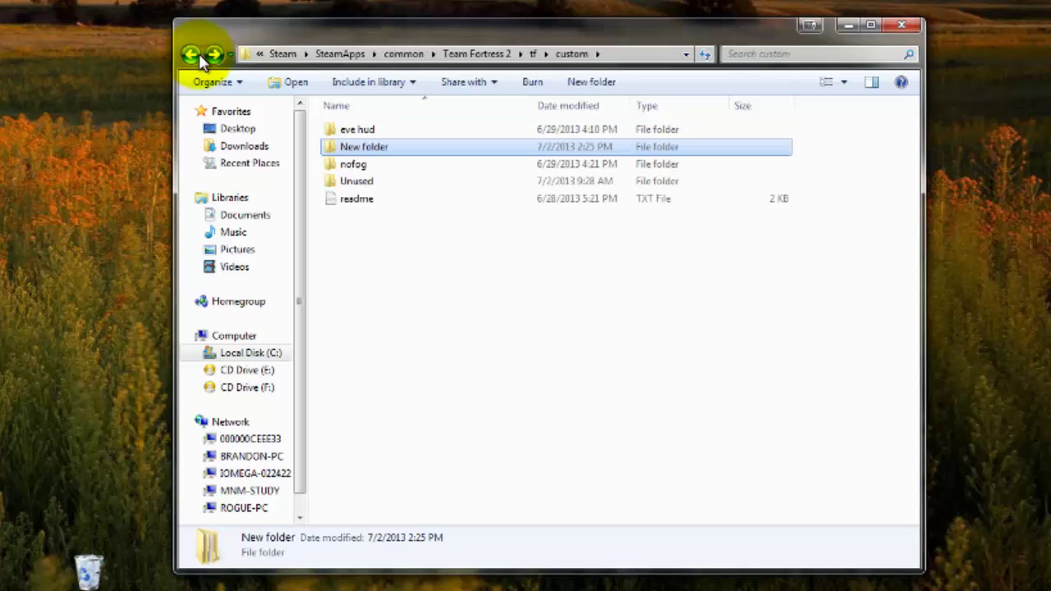
pyautogui.doubleClick(367, 153)
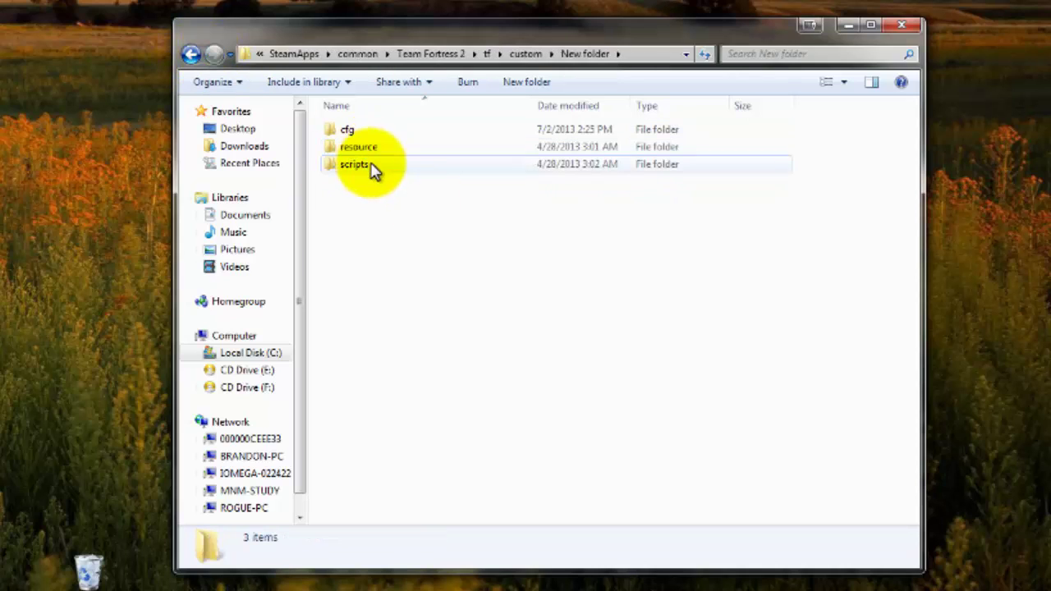
# - Return to the custom folder and examine the contents of its eve hud folder and the parent folders in custom's path
pyautogui.click(190, 54)
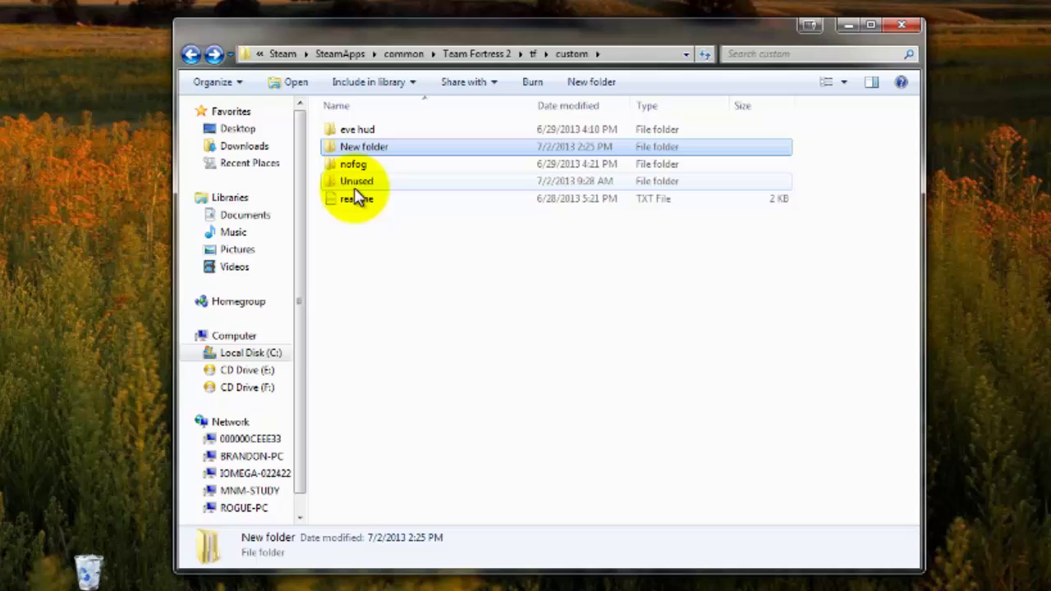
pyautogui.moveTo(373, 28); pyautogui.dragTo(292, 221)
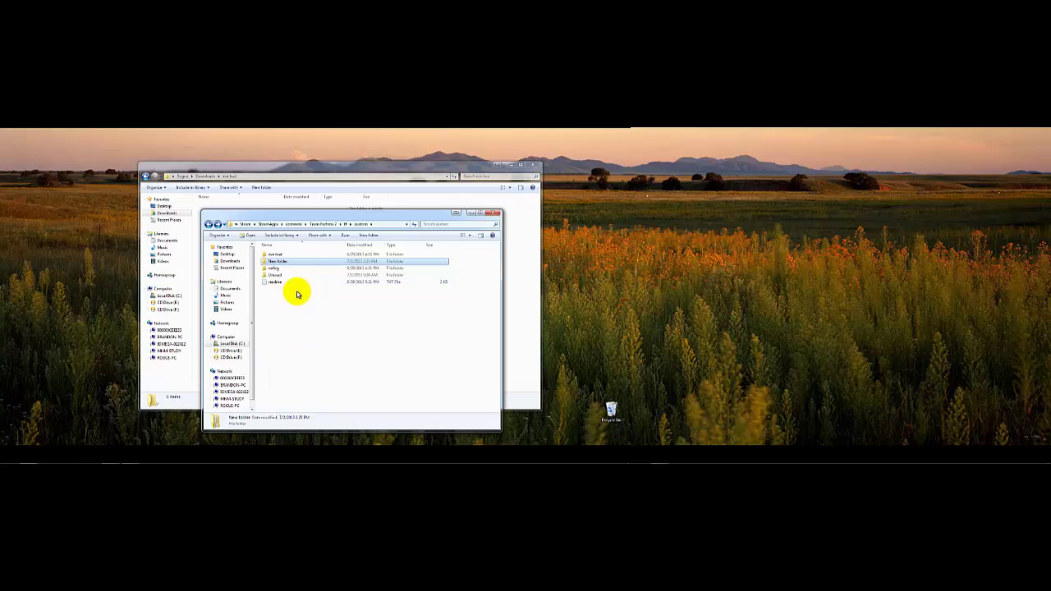
pyautogui.moveTo(289, 282); pyautogui.dragTo(289, 290)
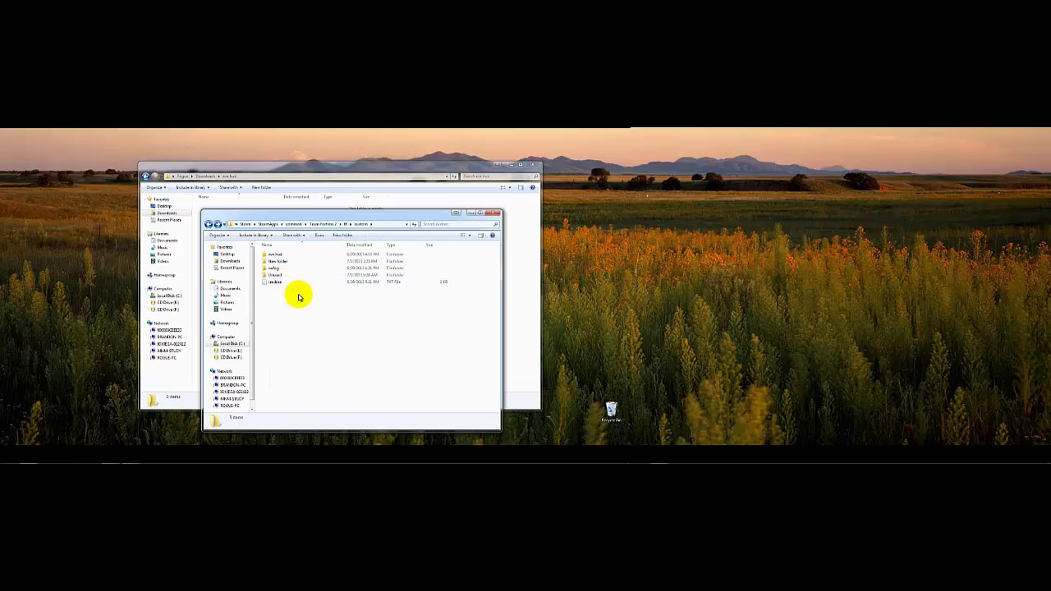
pyautogui.doubleClick(273, 254)
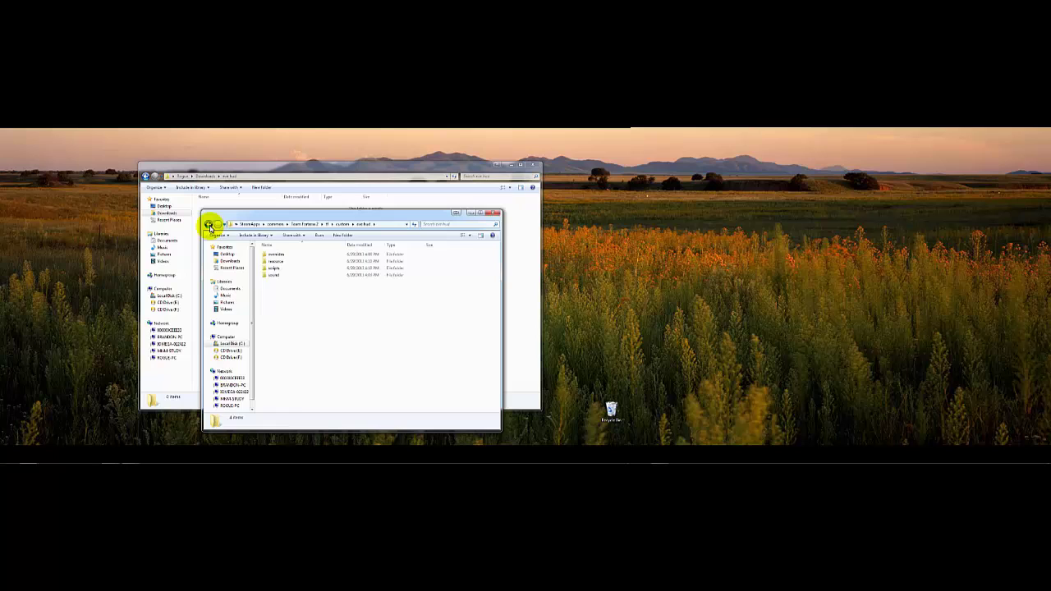
pyautogui.click(210, 225)
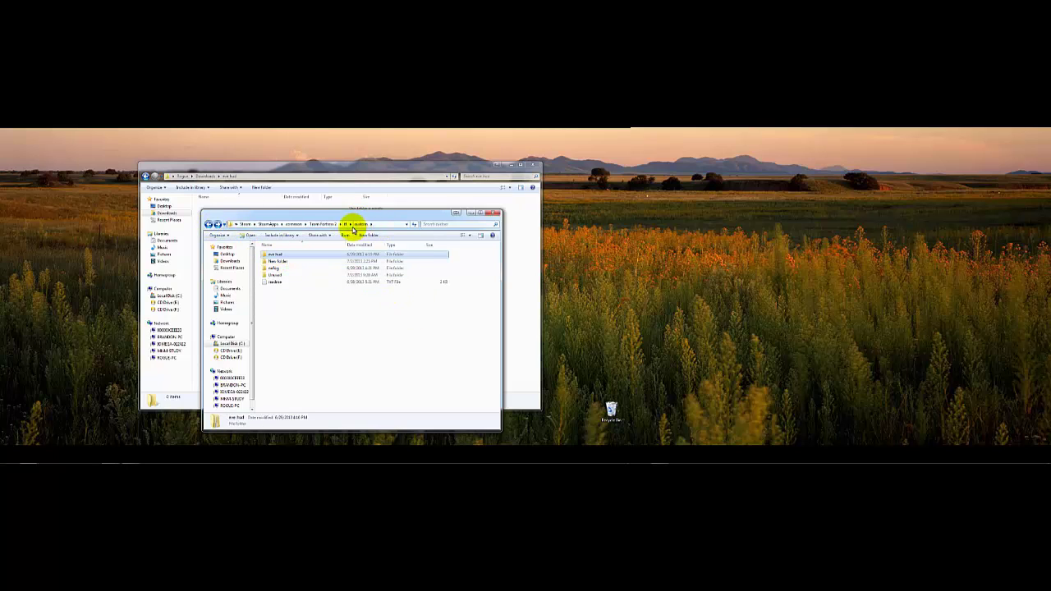
pyautogui.click(235, 224)
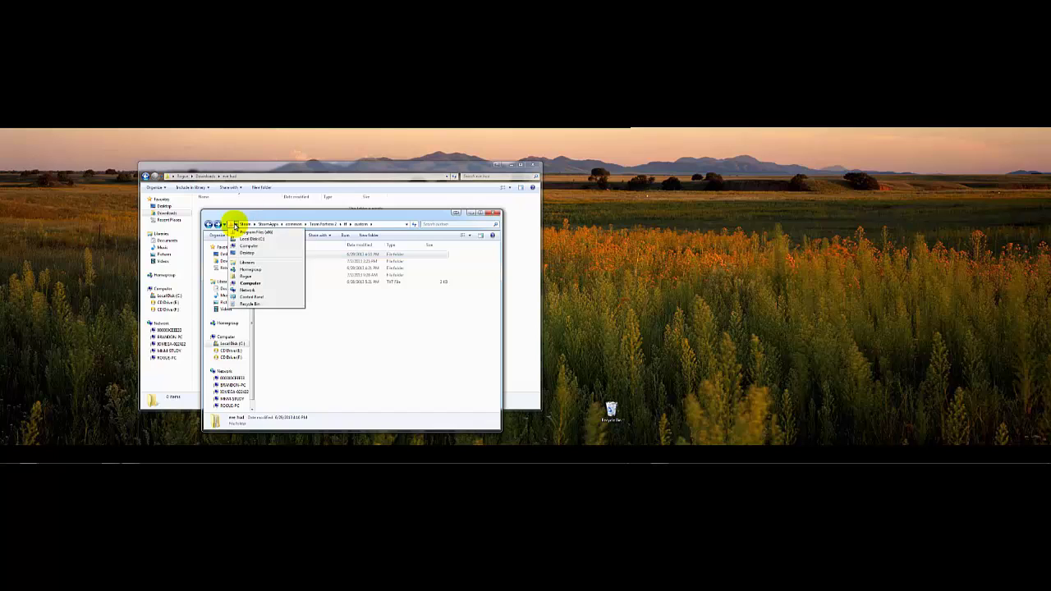
pyautogui.click(373, 305)
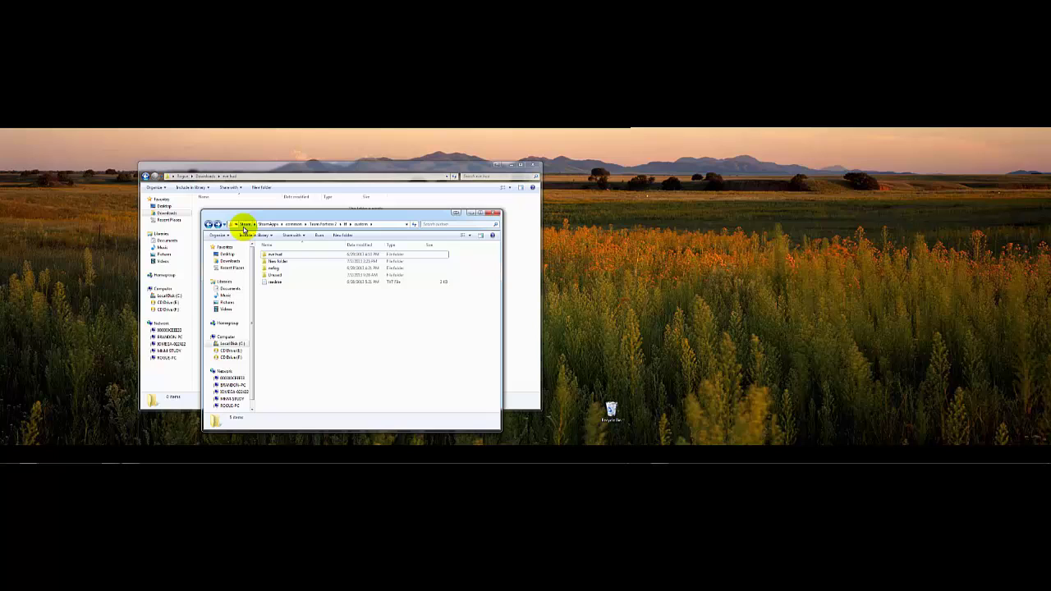